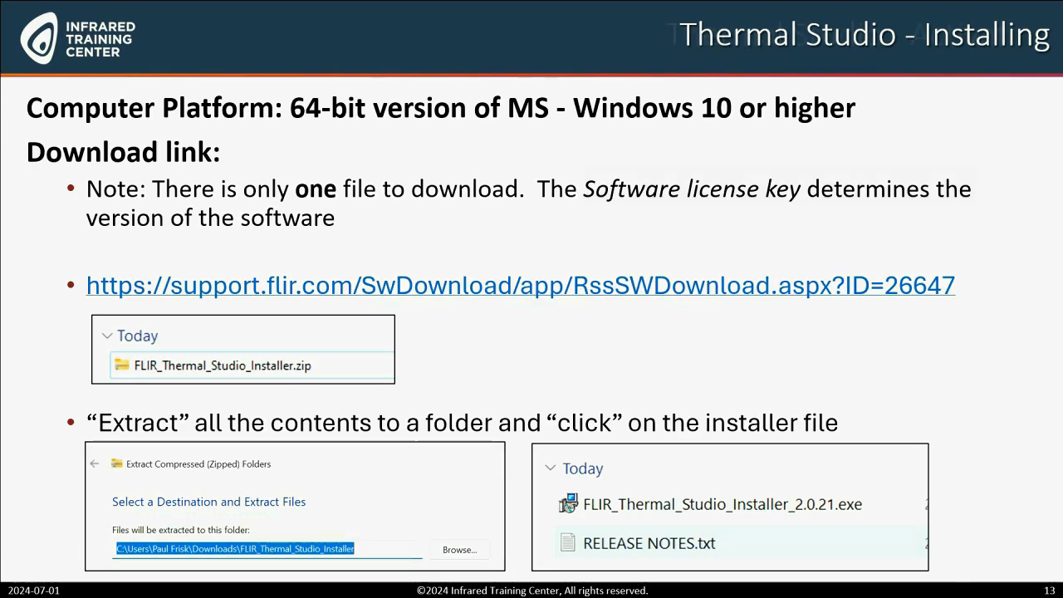
key(Right)
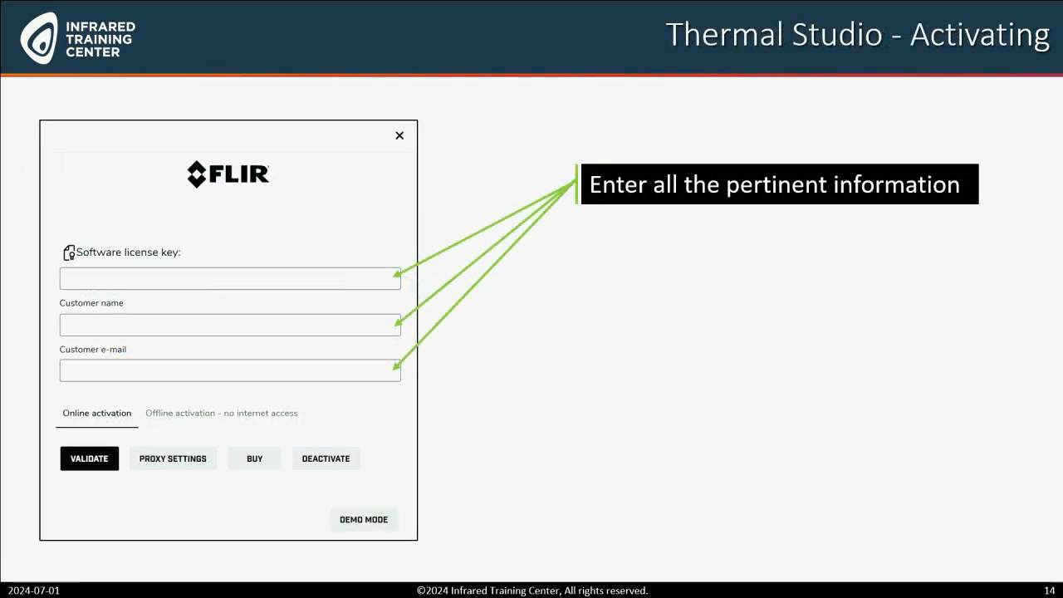
key(Right)
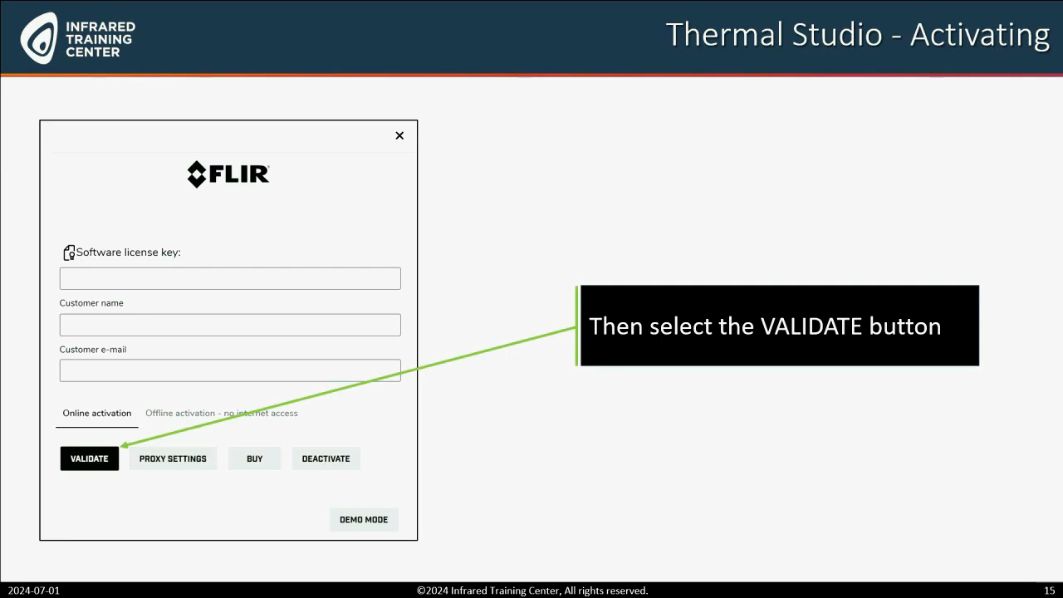
key(Right)
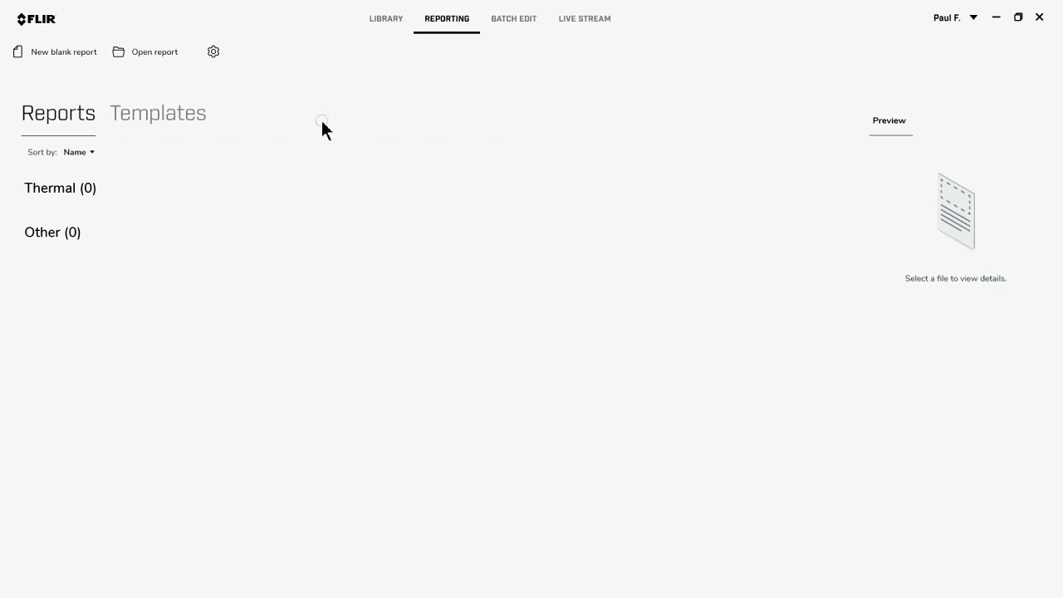
Step: Review the Language and region and the Reporting settings, and save the settings
click(218, 53)
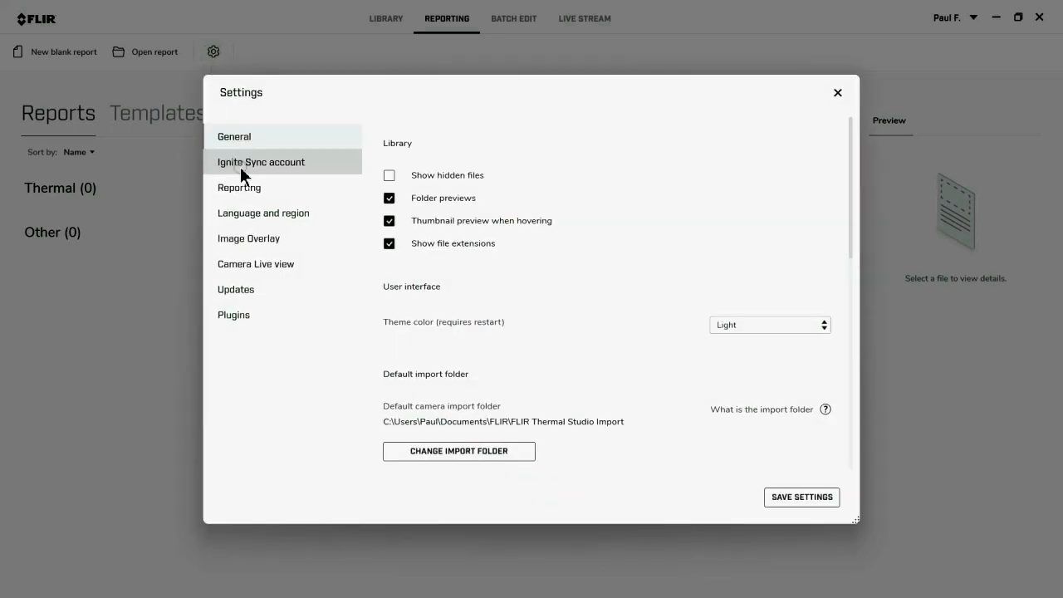
click(247, 214)
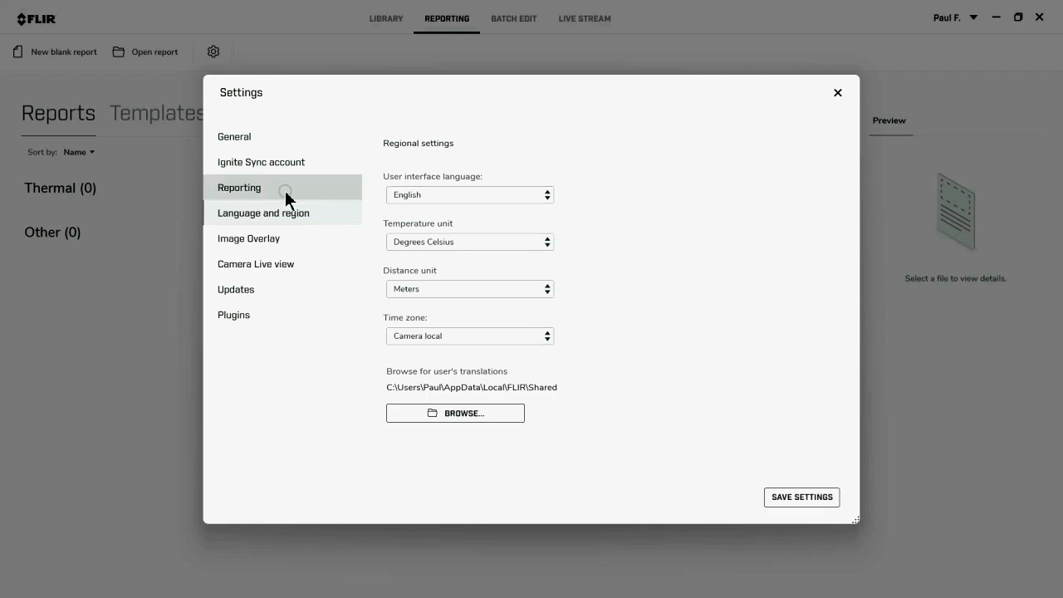
click(244, 194)
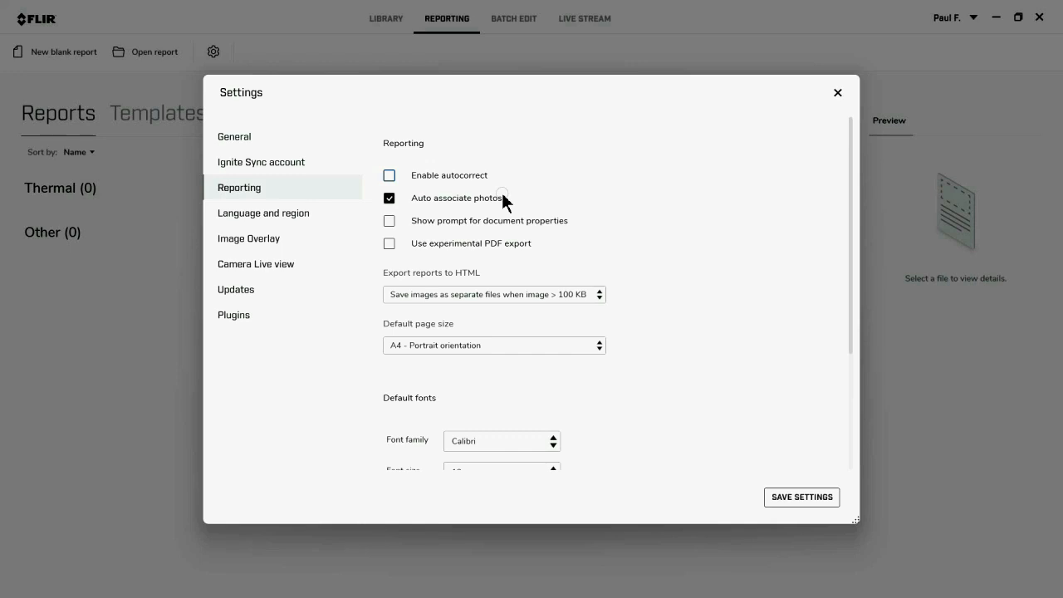
click(799, 498)
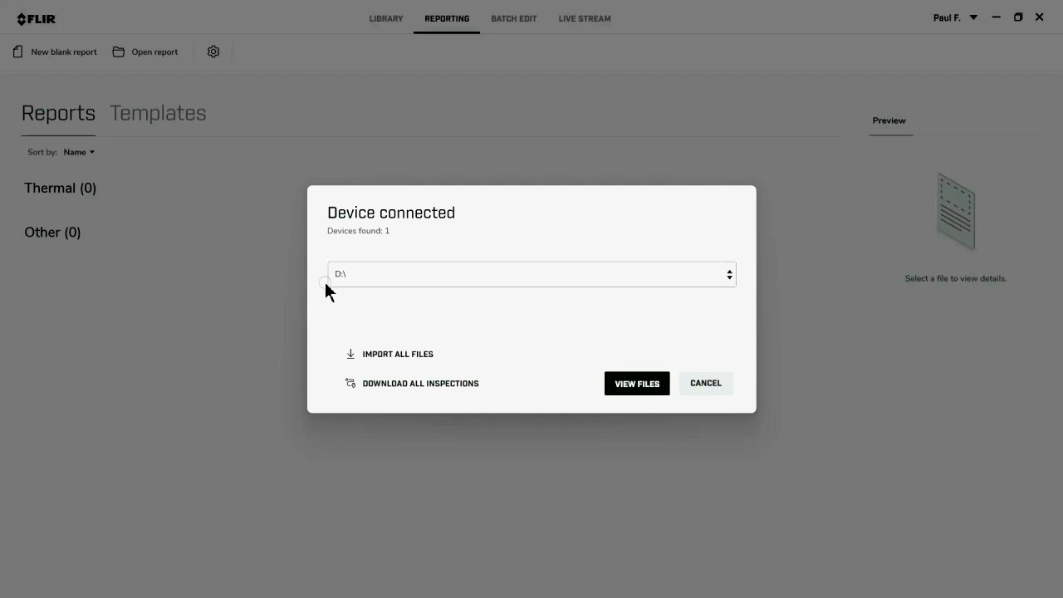
Step: Import all files from the connected D:\ device into the default import folder and open the DCIM\100_FLIR folder
click(382, 360)
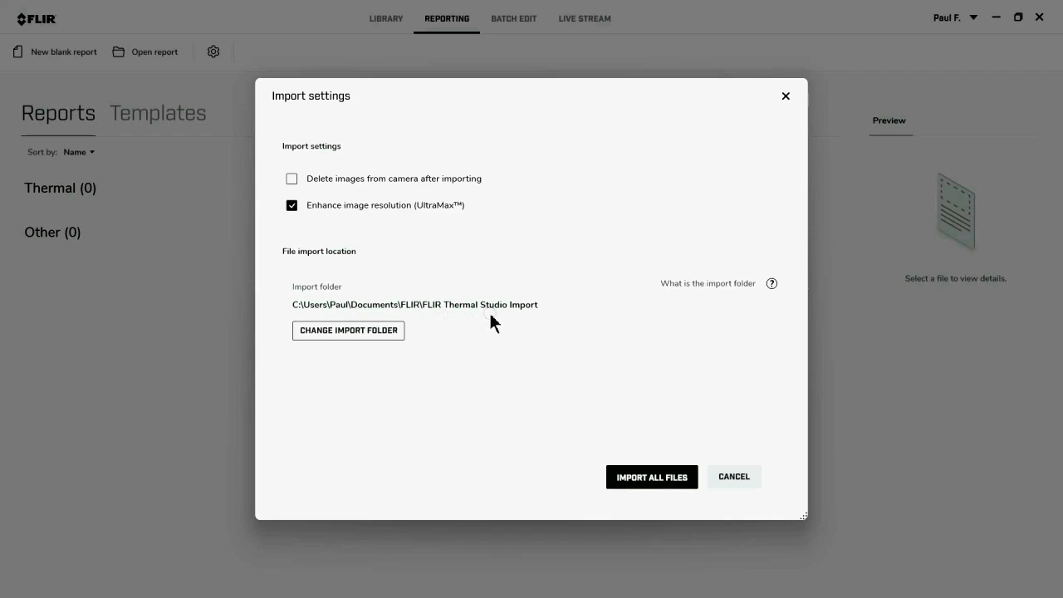
click(632, 481)
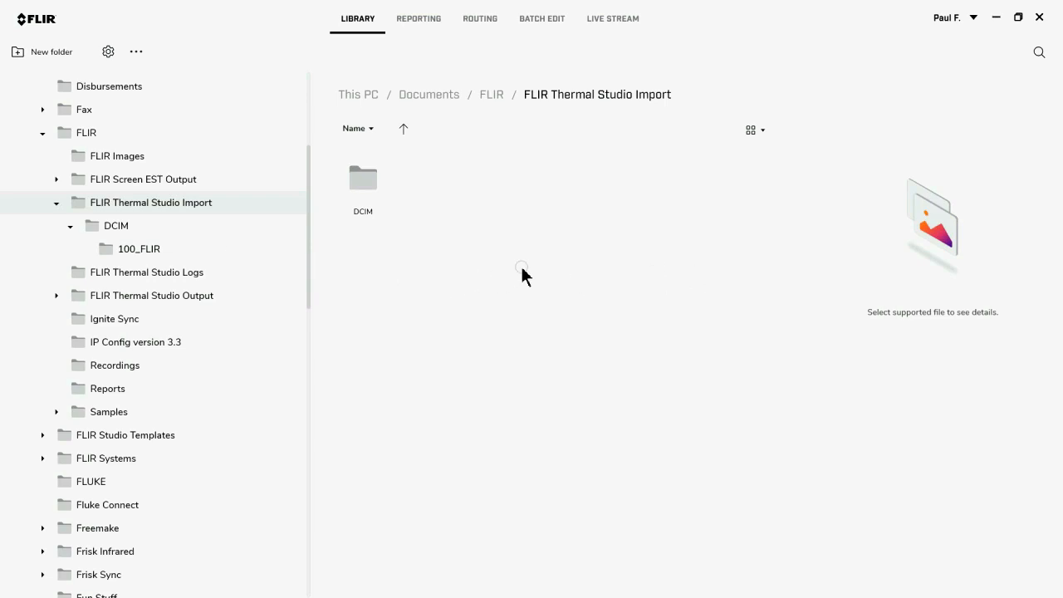
double_click(375, 204)
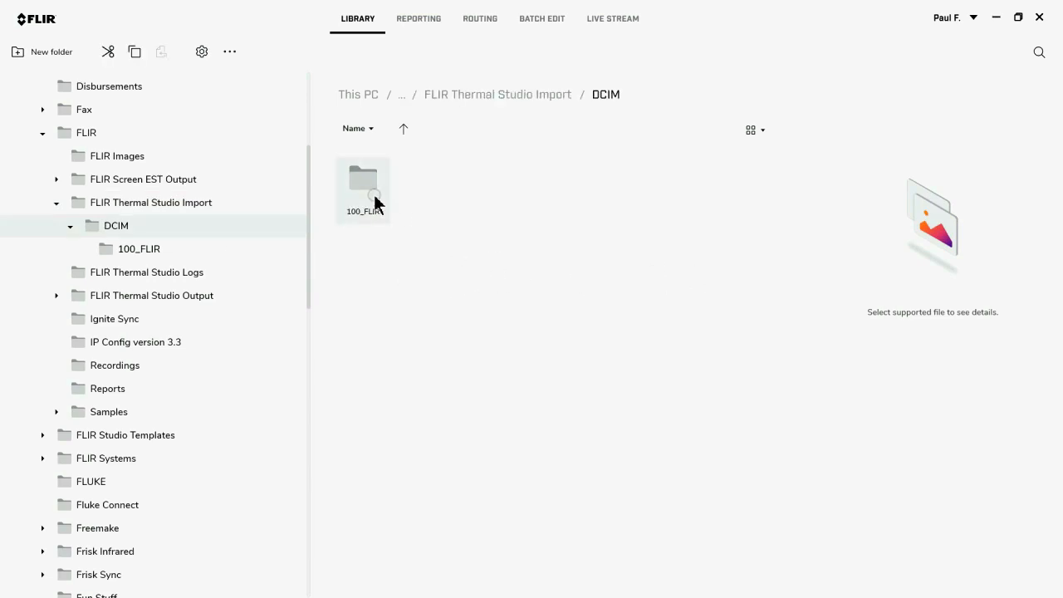
double_click(375, 204)
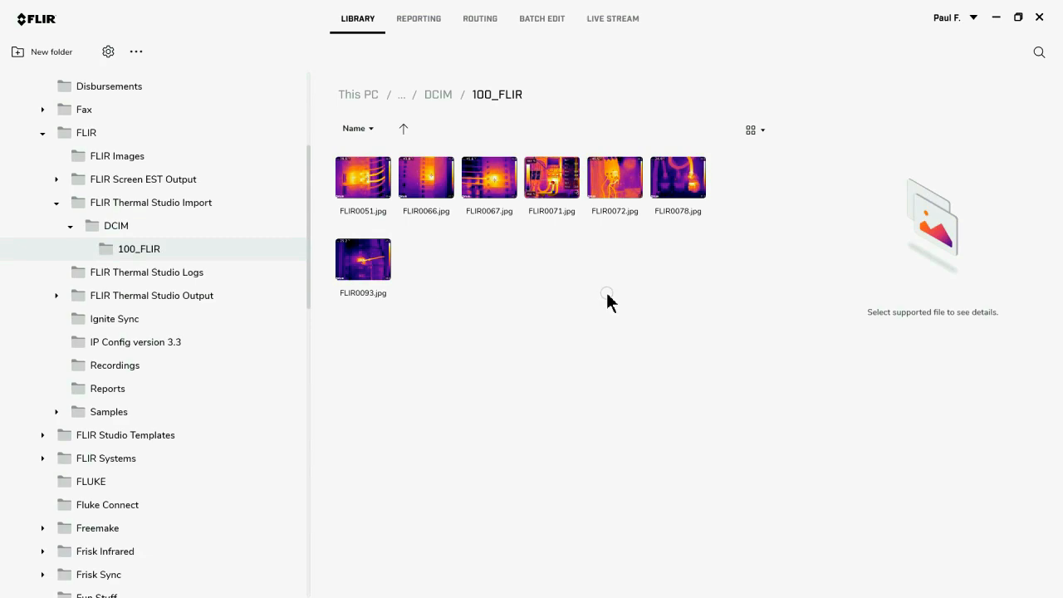
Step: Show the folder's images as very large icons and open FLIR0072.jpg for editing
click(754, 137)
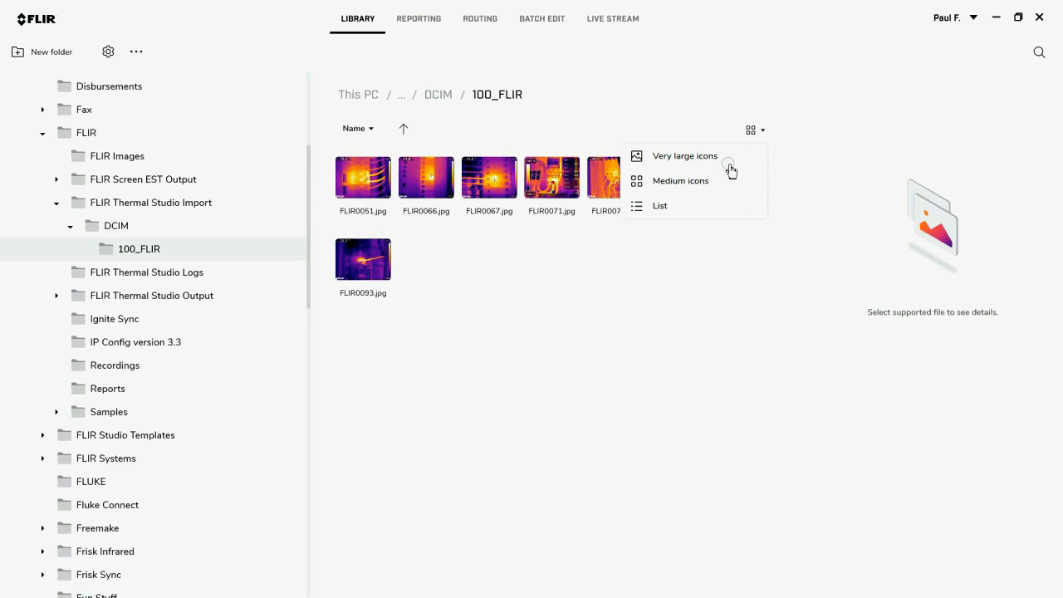
click(730, 165)
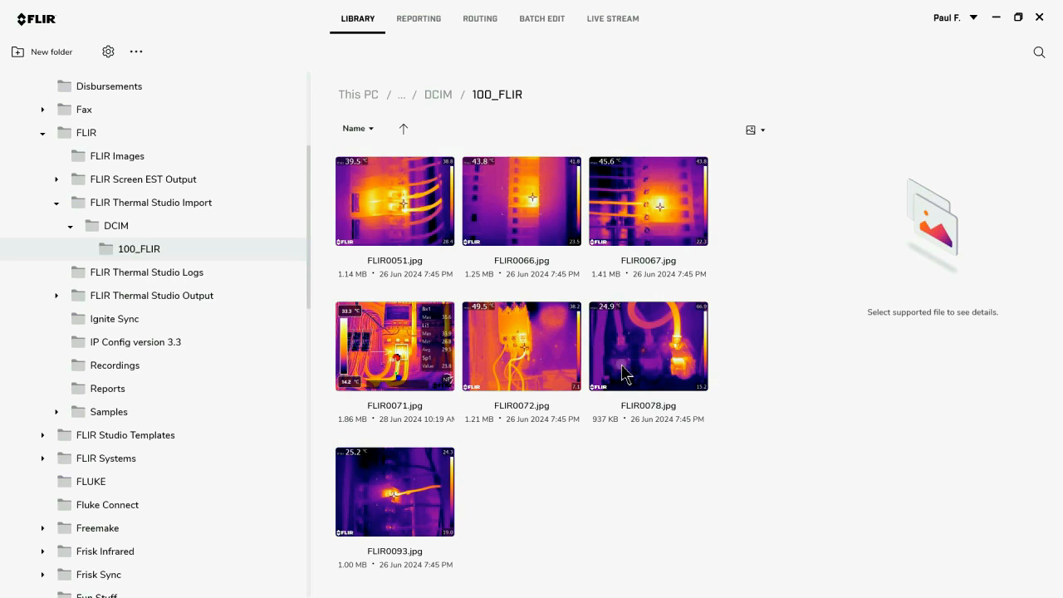
click(536, 353)
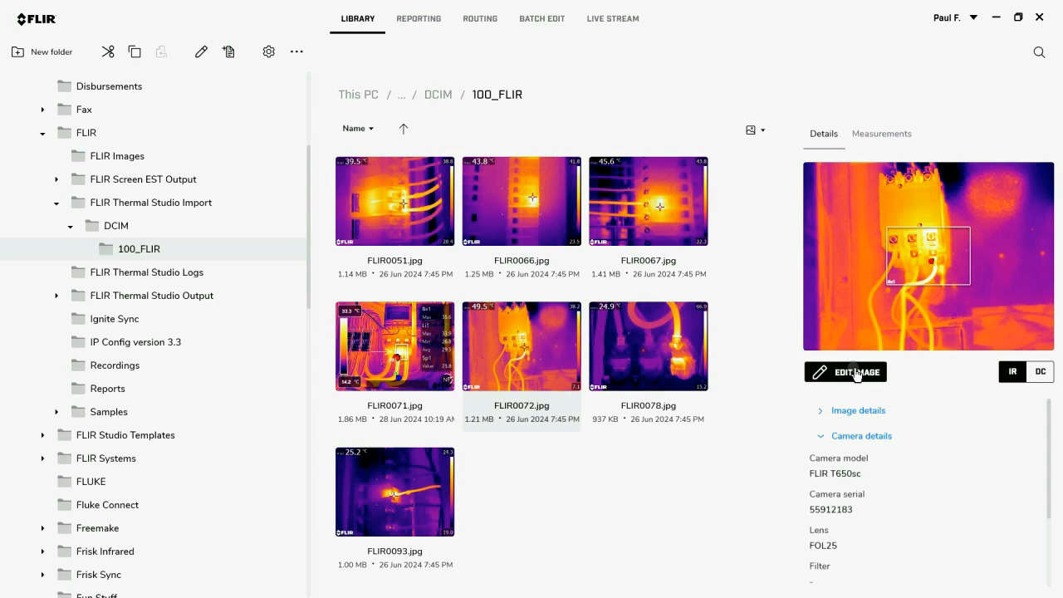
double_click(524, 349)
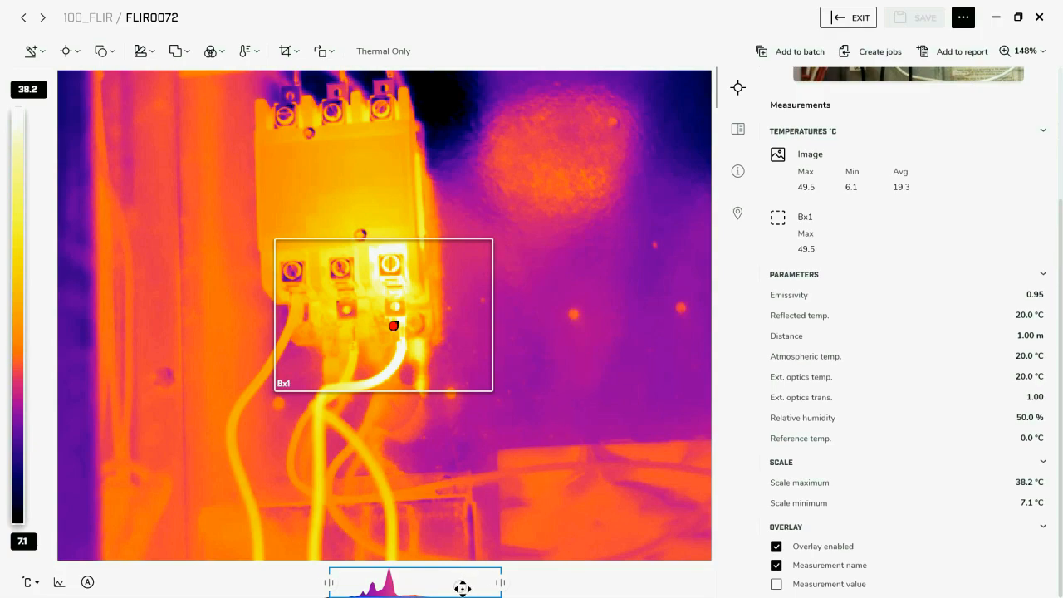
Step: Shift the image's temperature scale range downward and set the scale minimum to 5.0 °C
mouse_move(462, 586)
mouse_down()
mouse_move(405, 586)
mouse_move(463, 587)
mouse_up()
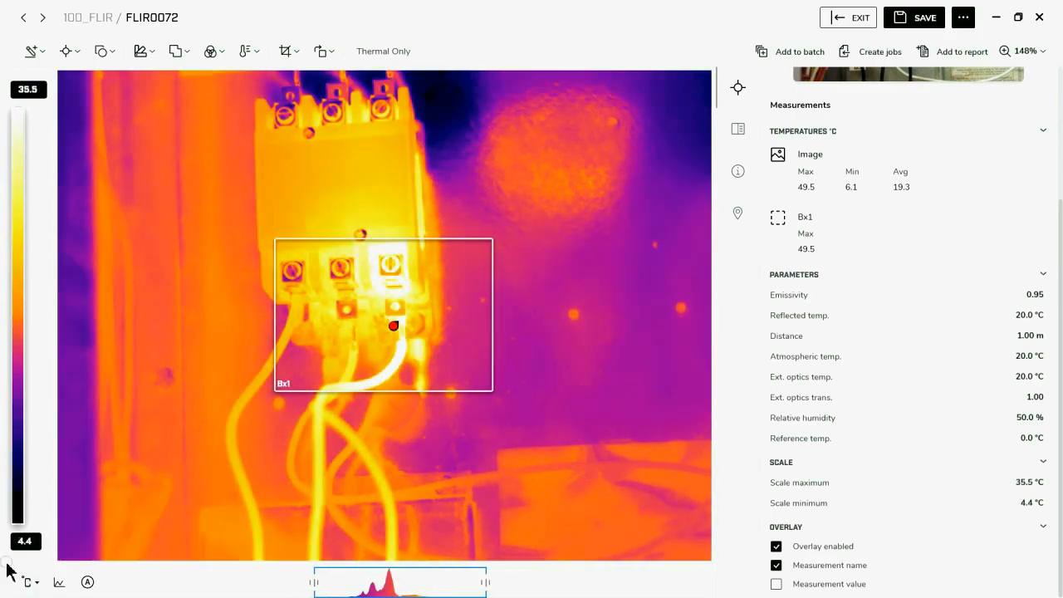
click(38, 552)
key(Delete)
key(Delete)
key(Delete)
text(5.0)
Step: Set the scale maximum of the thermal image to 30 °C
click(41, 97)
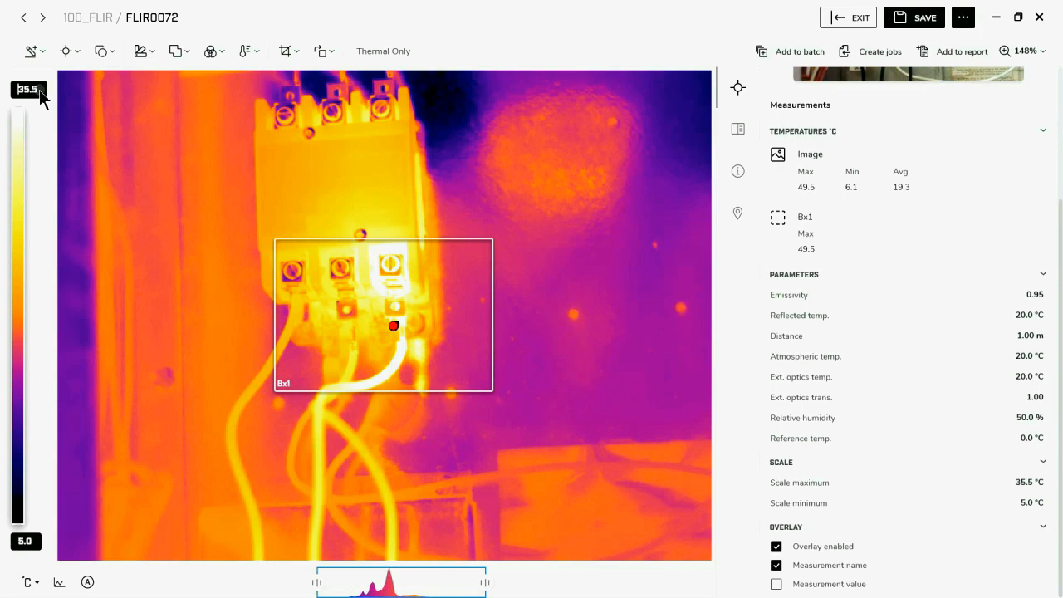
key(BackSpace)
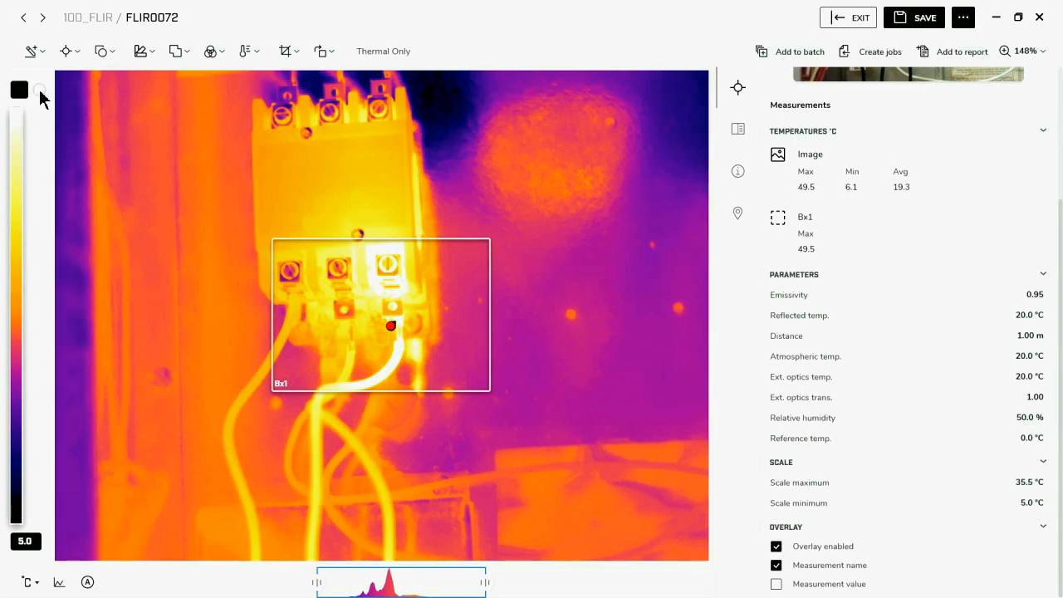
text(30)
click(222, 240)
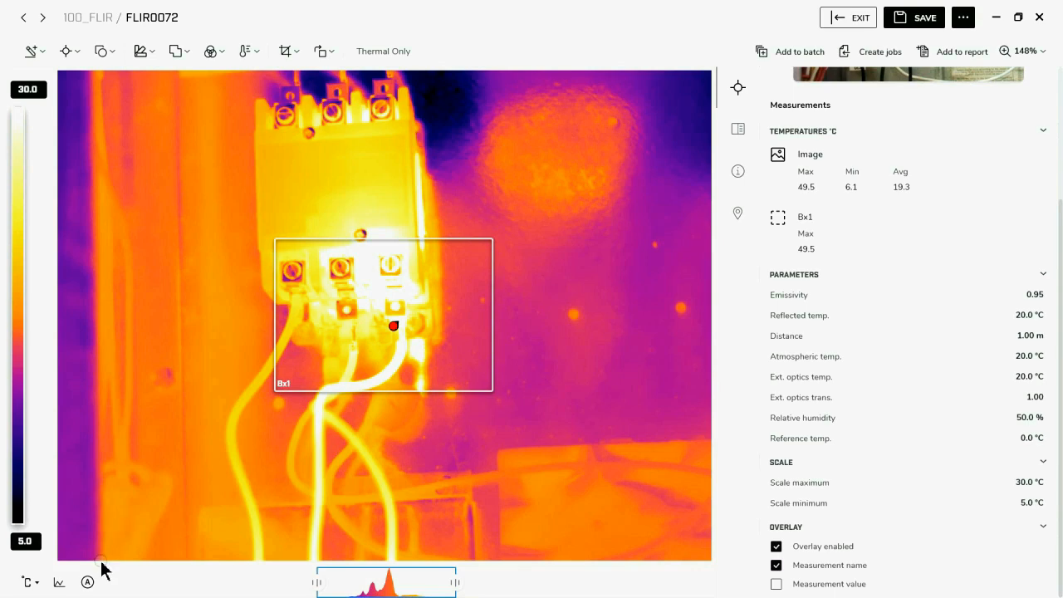
Step: Auto-adjust the image's temperature scale and save the image
click(87, 583)
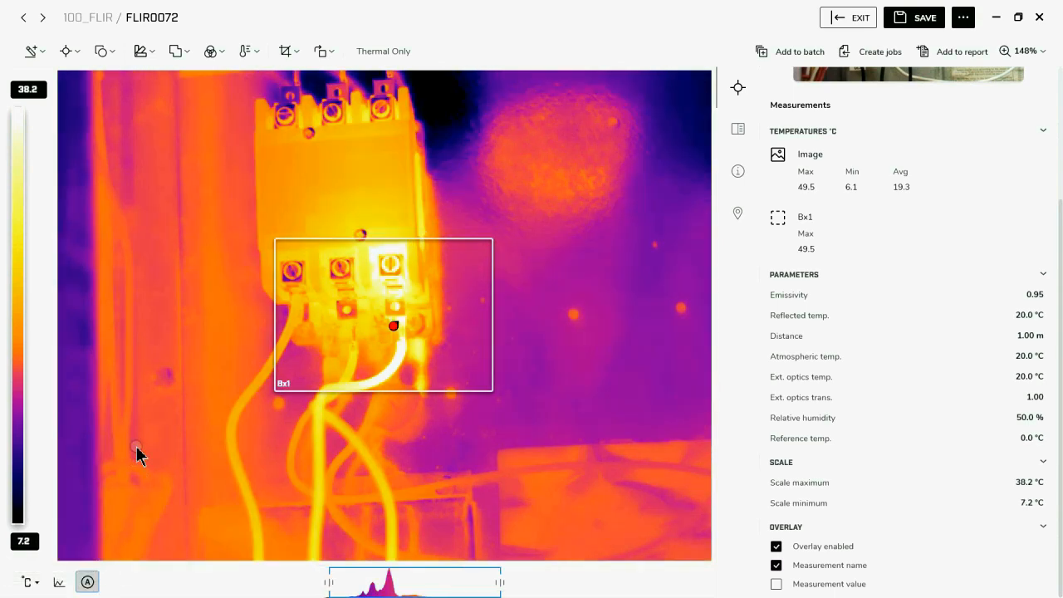
key(ctrl+s)
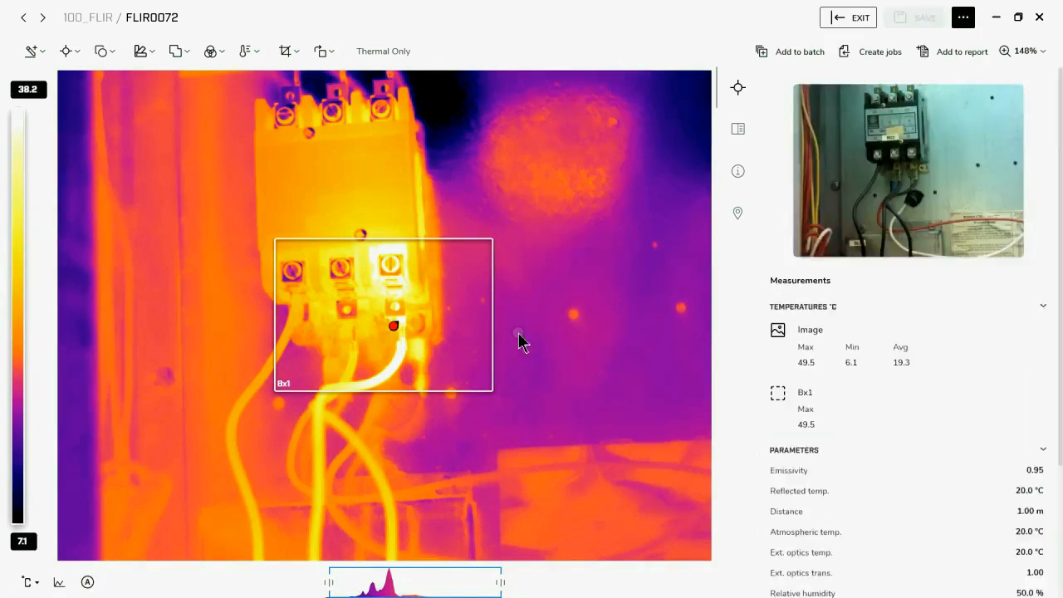
Step: Move the Bx1 measurement box up and to the right and shrink it around the contactor's right-hand lower terminal
click(456, 287)
drag(456, 288, 542, 212)
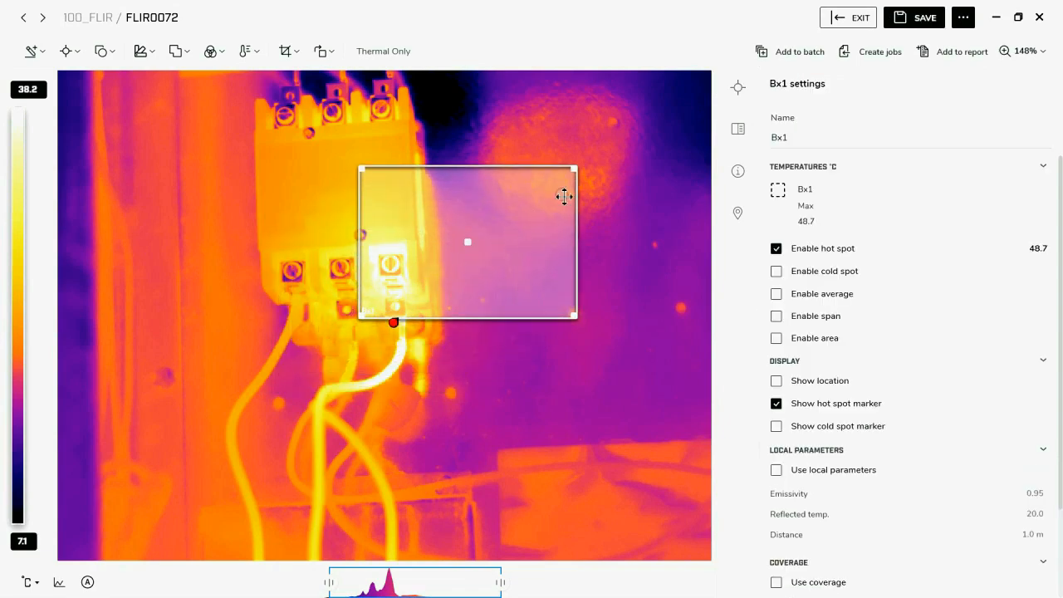
drag(557, 172, 413, 220)
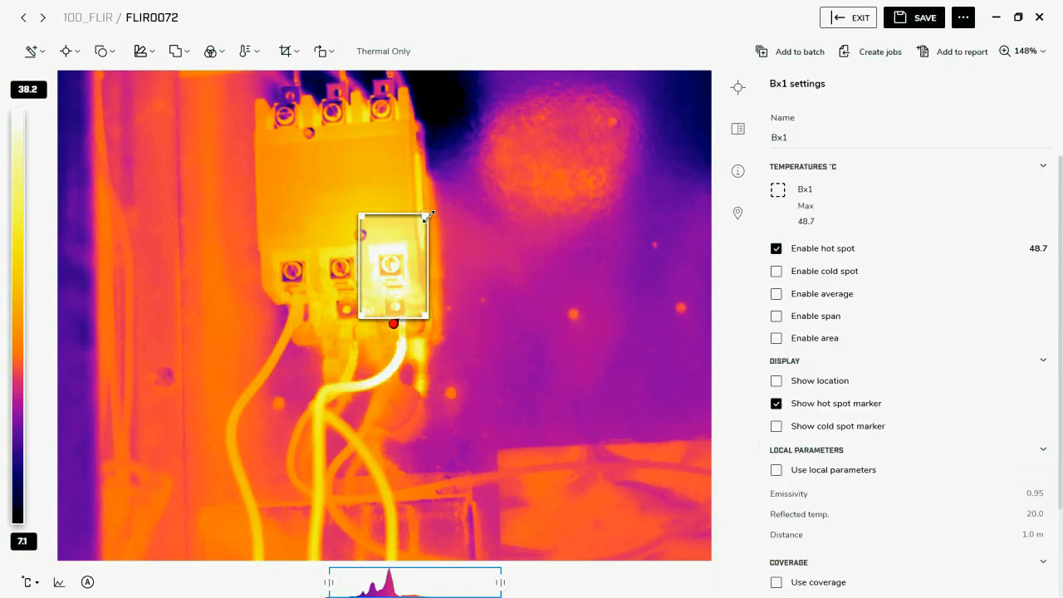
click(517, 236)
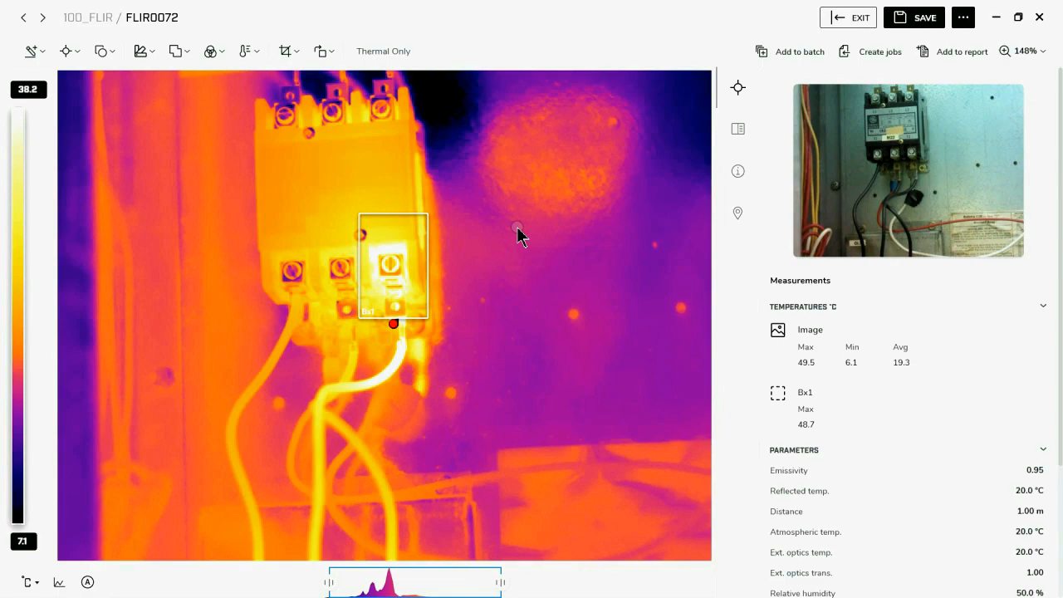
click(404, 287)
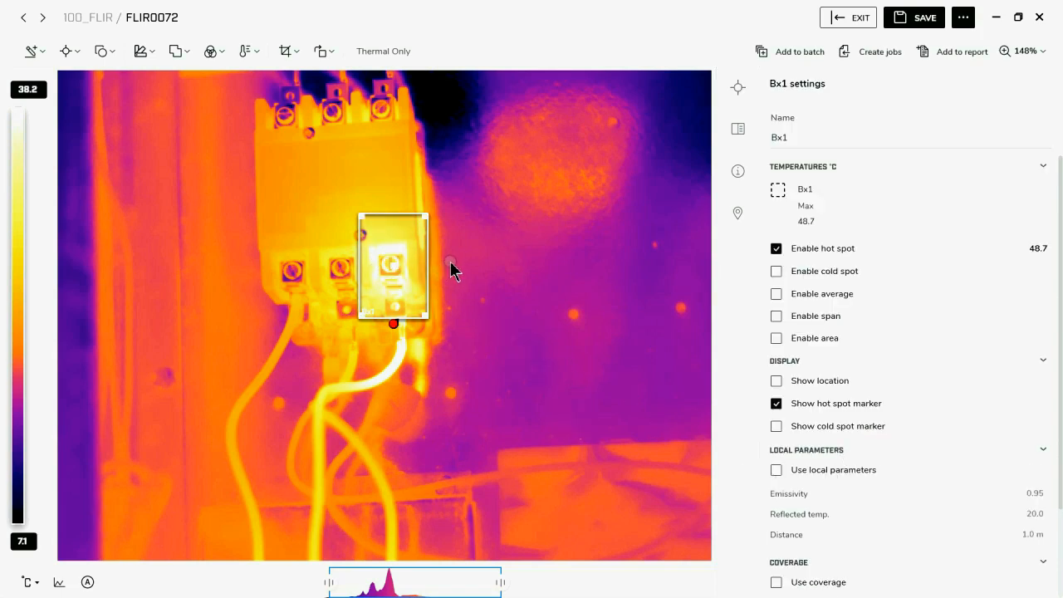
click(213, 257)
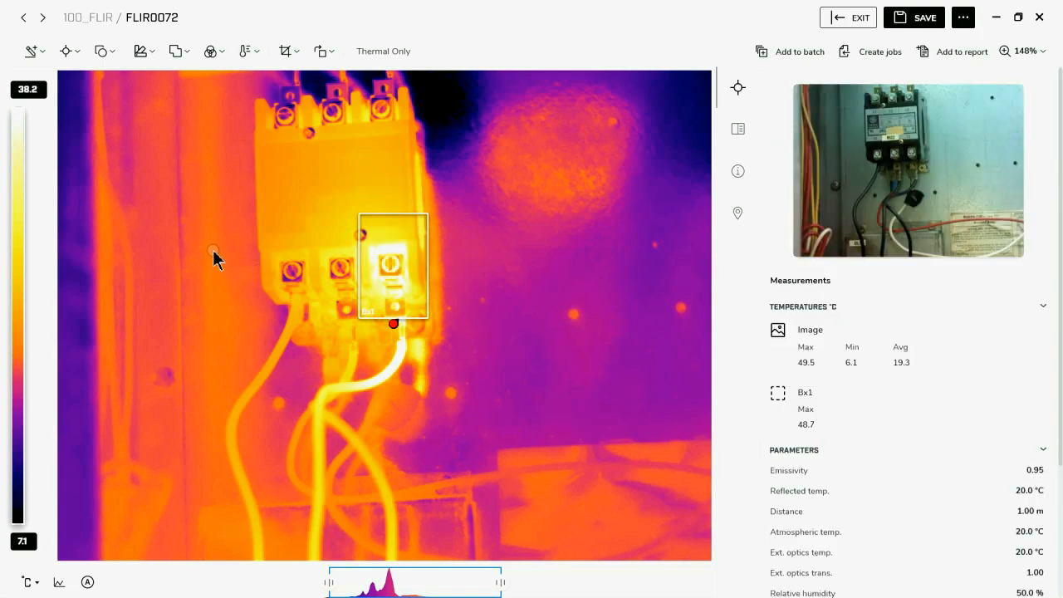
Step: Add a spotmeter to the upper middle of the contactor body
click(71, 58)
click(51, 102)
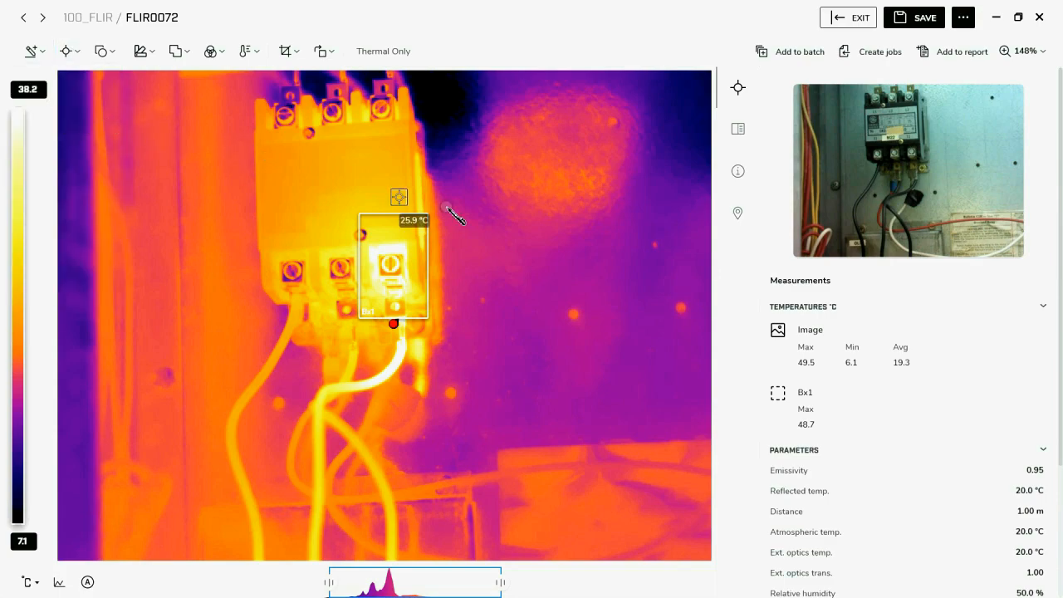
drag(398, 196, 351, 170)
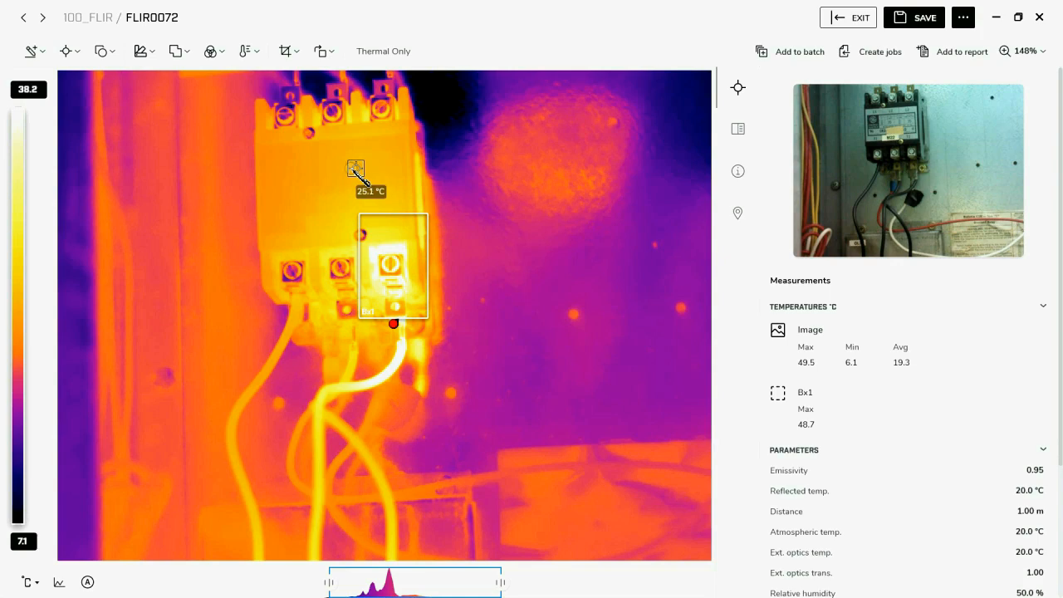
Step: Add a short line measurement along the hot cable just below the Bx1 box
click(80, 55)
click(51, 135)
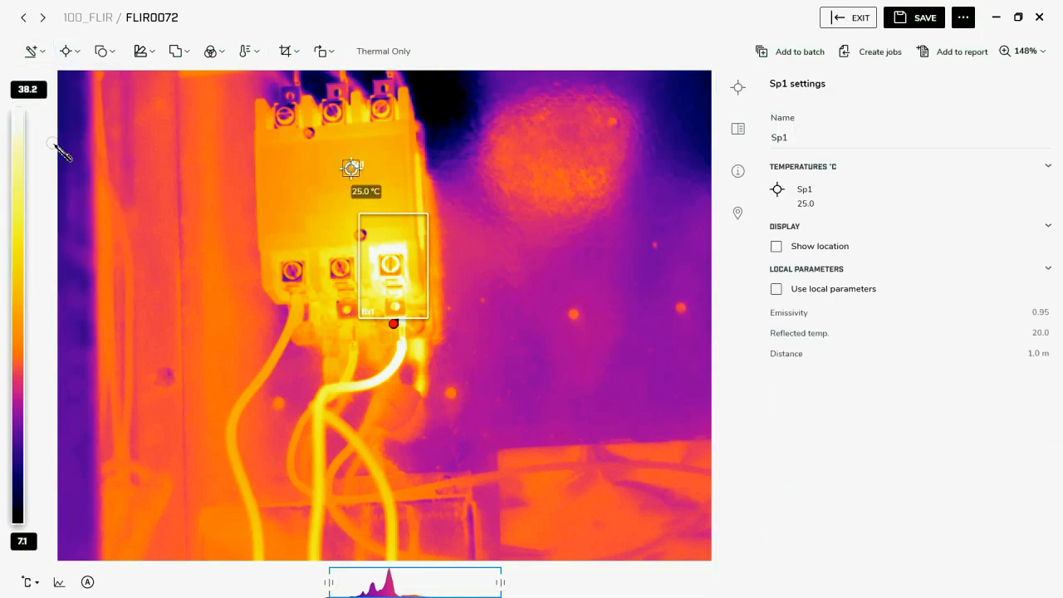
drag(365, 381, 391, 365)
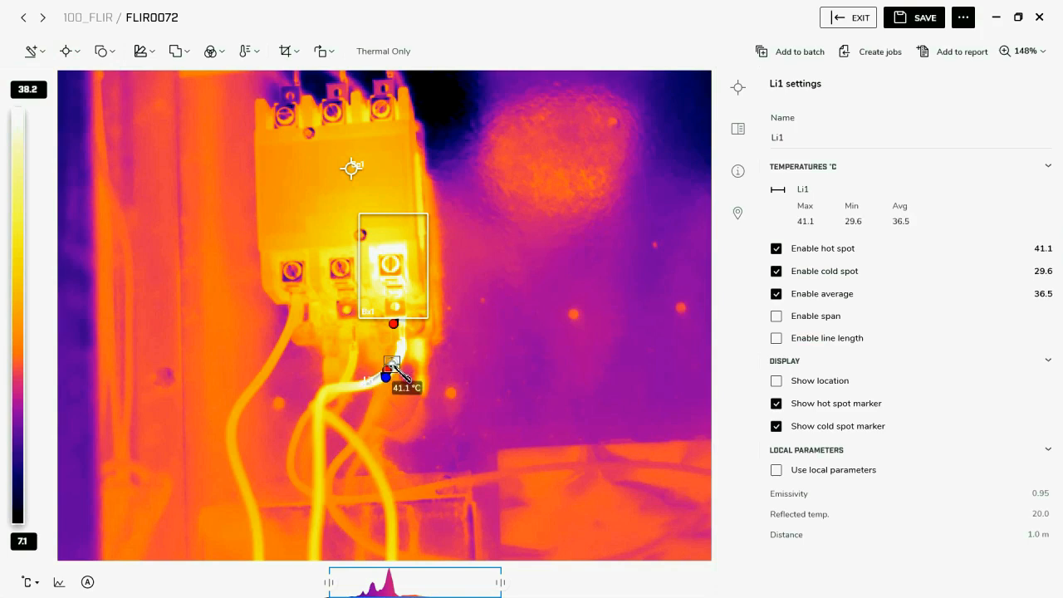
click(176, 206)
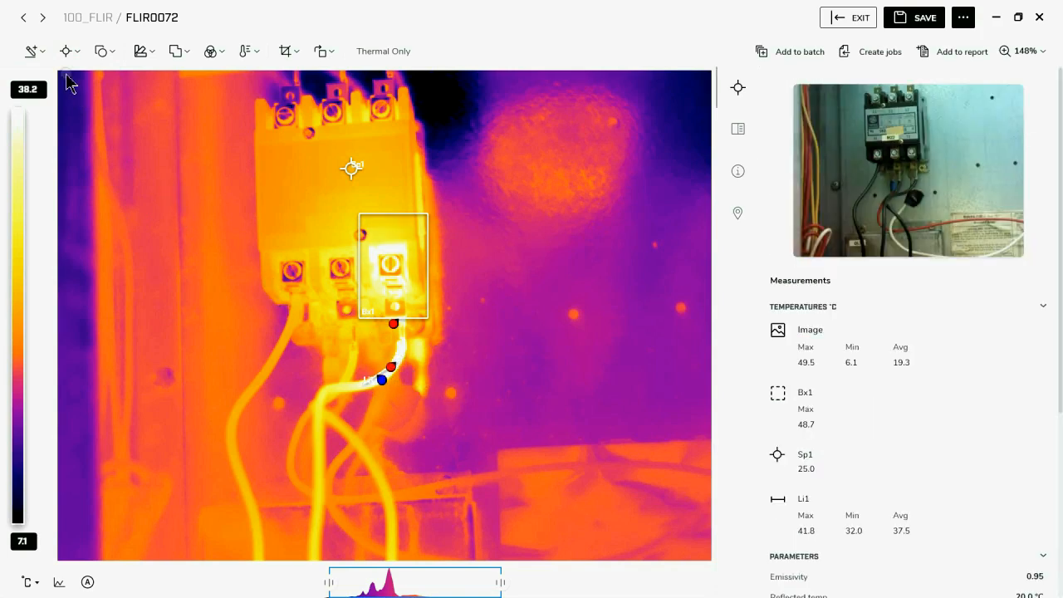
click(72, 54)
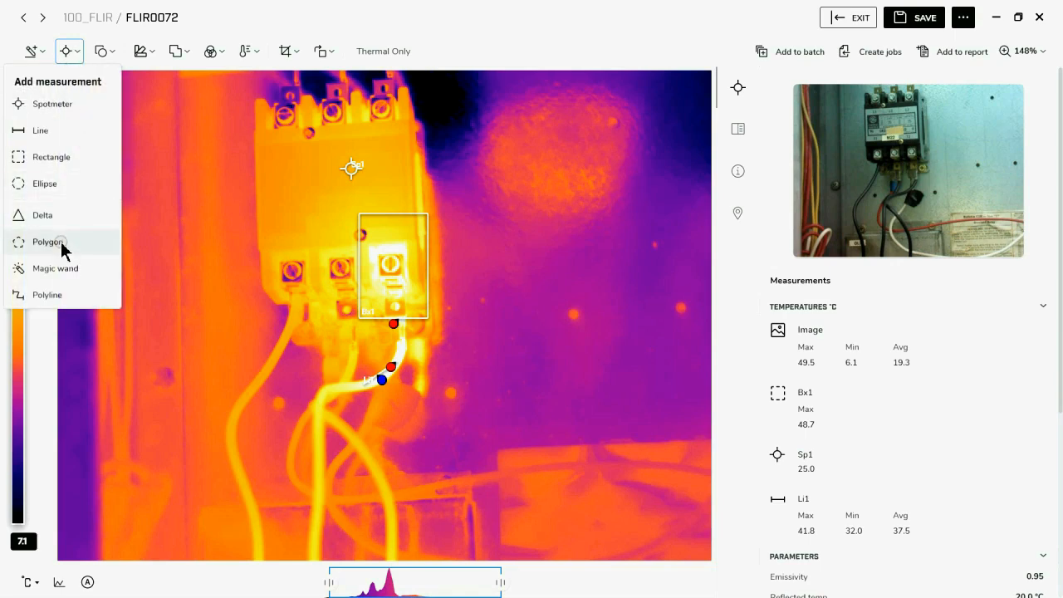
click(204, 228)
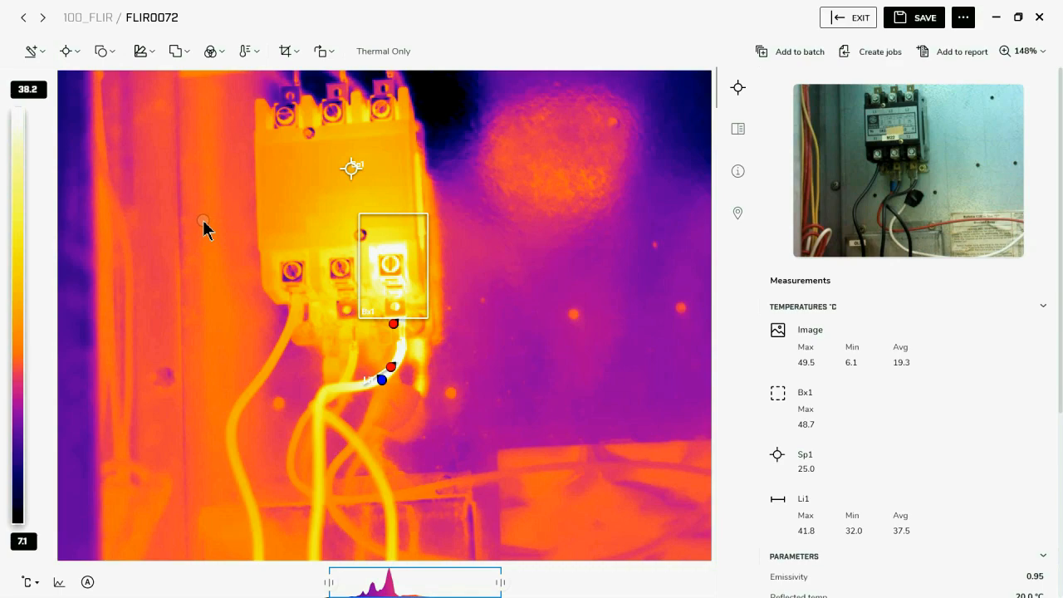
Step: Change the thermal image's colour palette to Rainbow
click(145, 52)
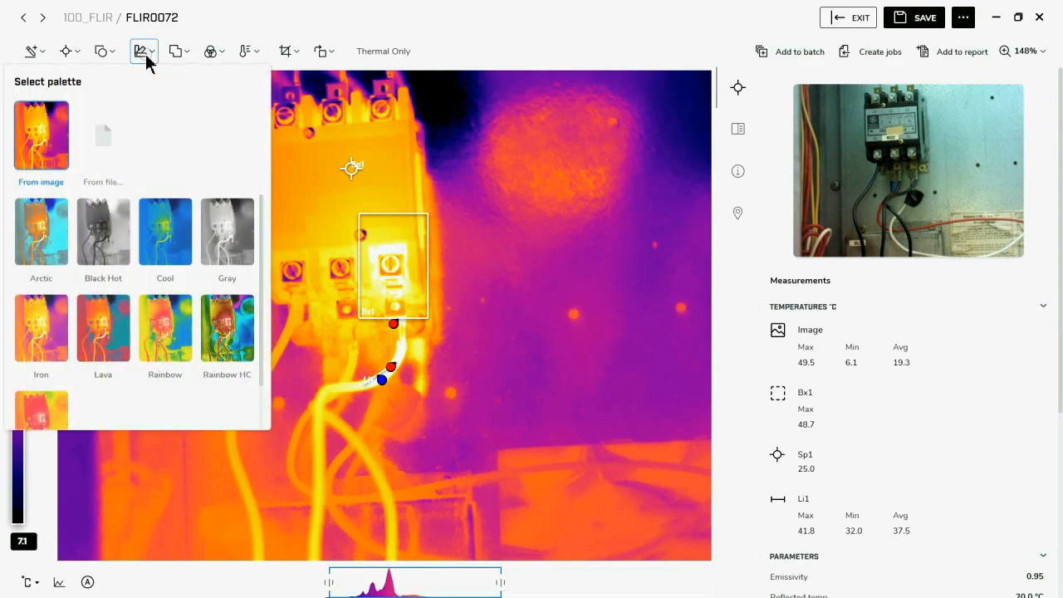
click(170, 229)
click(158, 357)
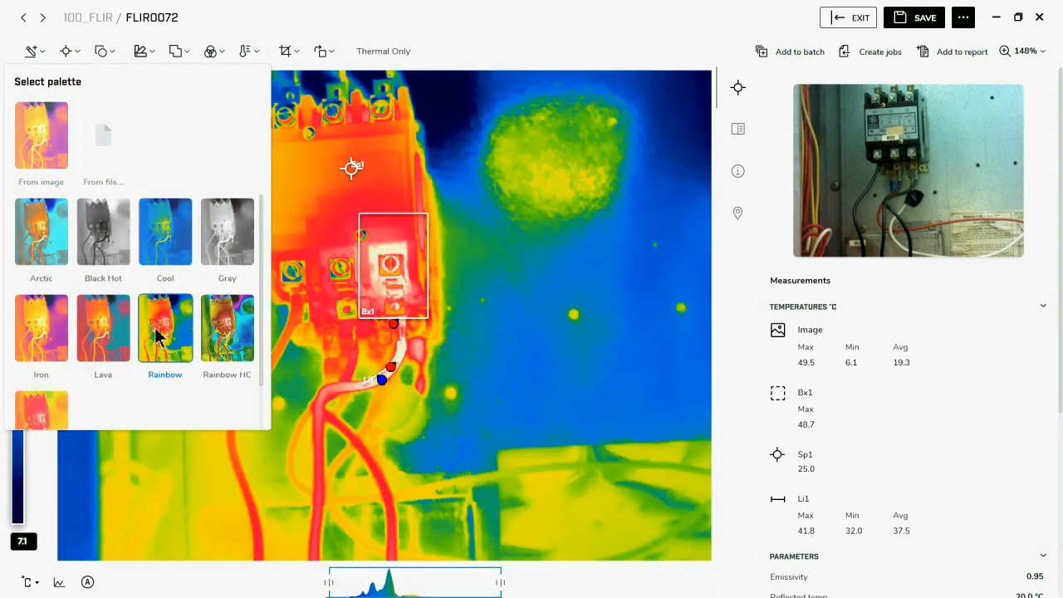
Step: Try the Lava, Arctic and Gray palettes, and set the thermal image's palette back to From image
click(102, 333)
click(30, 257)
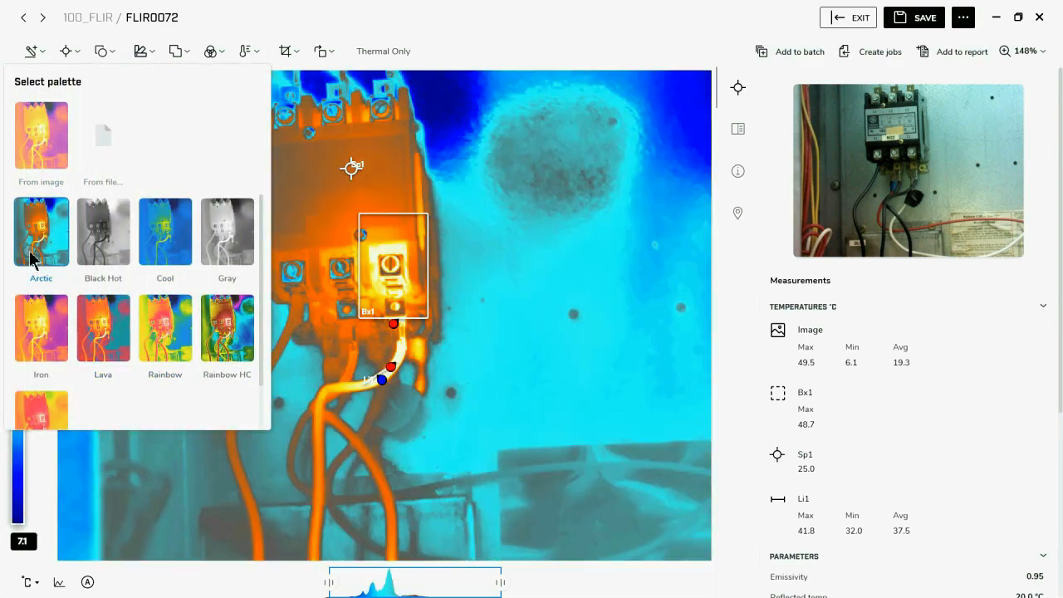
click(233, 237)
click(52, 150)
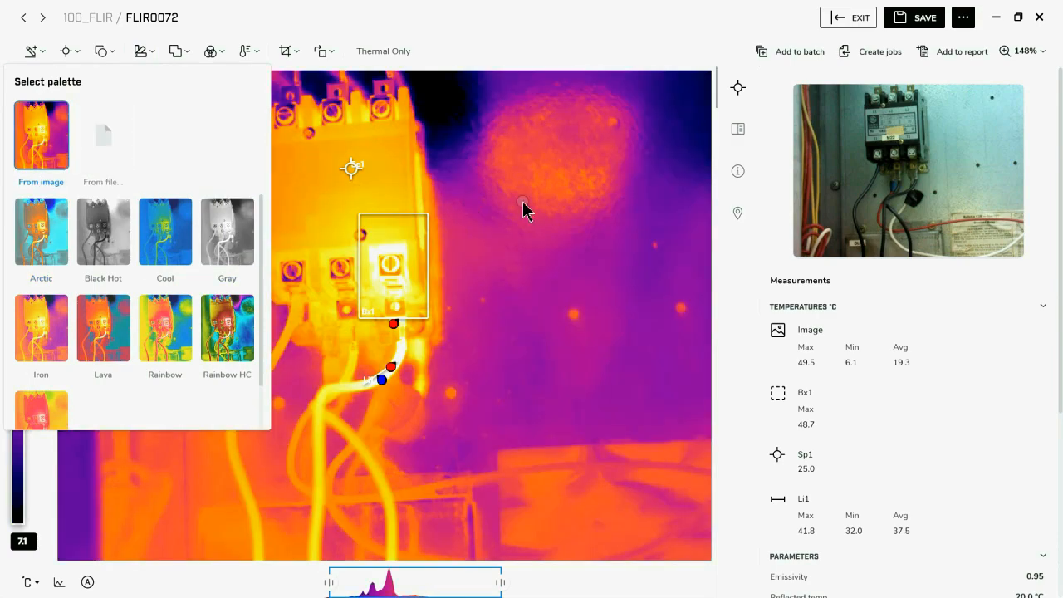
click(524, 208)
Step: Preview the Picture In Picture fusion mode and switch the image to MSX
click(187, 53)
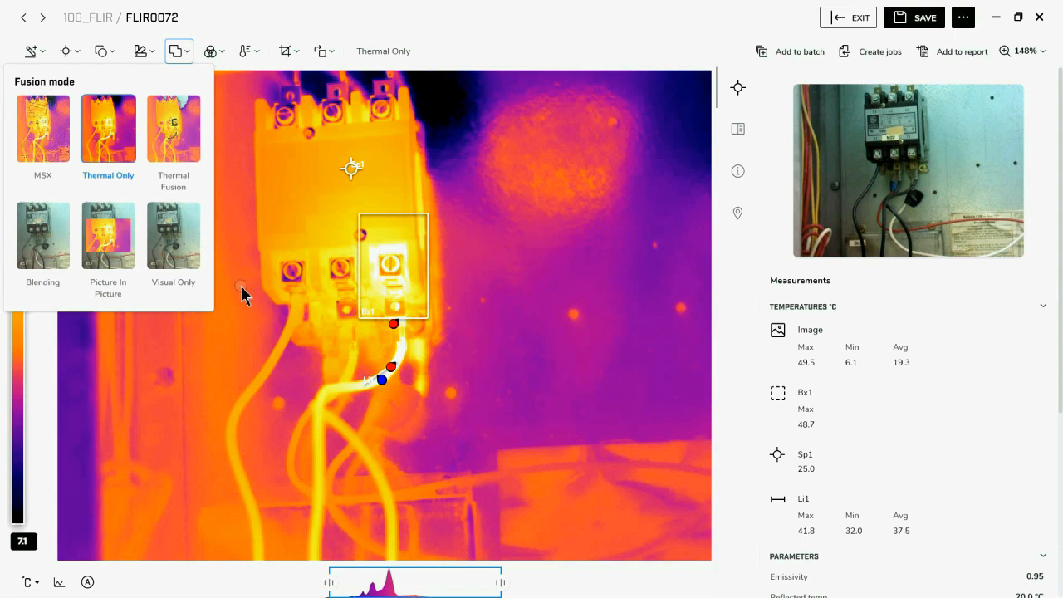
click(107, 244)
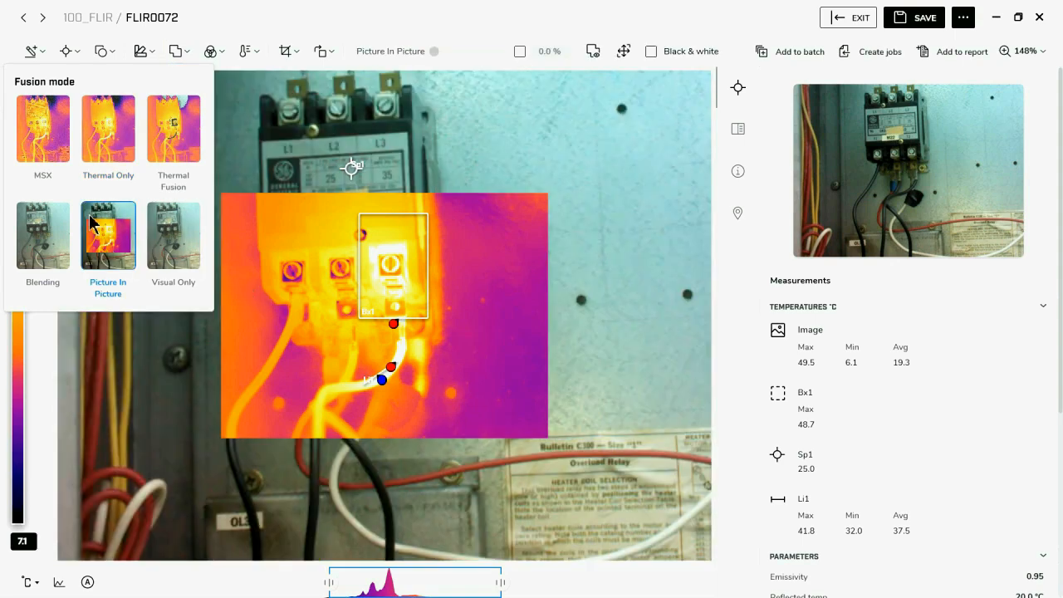
click(50, 134)
click(500, 249)
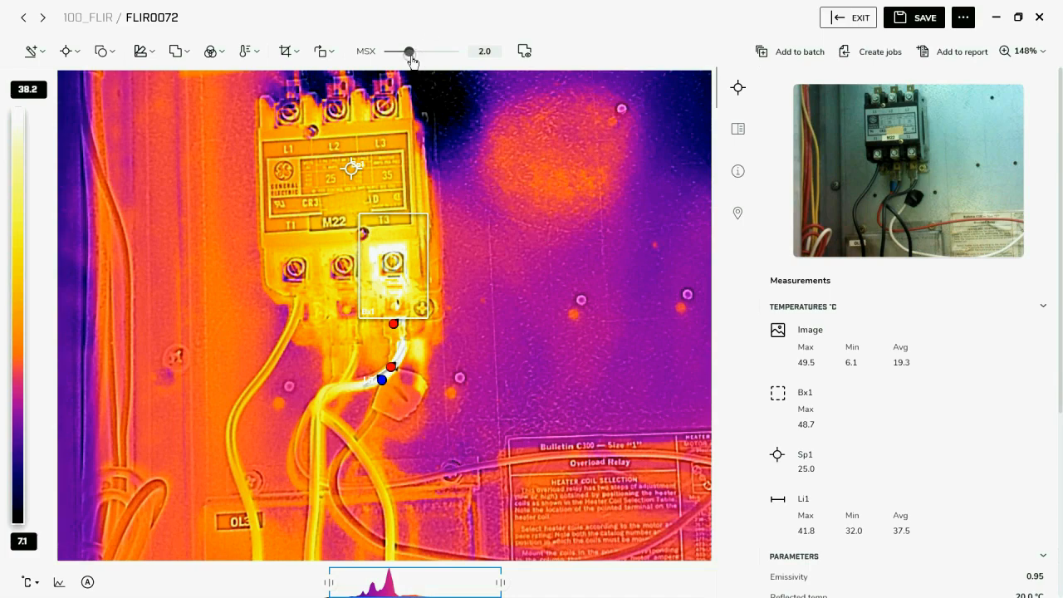
Step: Try the MSX strength adjustment at 2.0 and shift the visual overlay to align it with the thermal image of the contactor
mouse_move(409, 52)
mouse_down()
mouse_move(442, 54)
mouse_move(411, 56)
mouse_up()
click(524, 51)
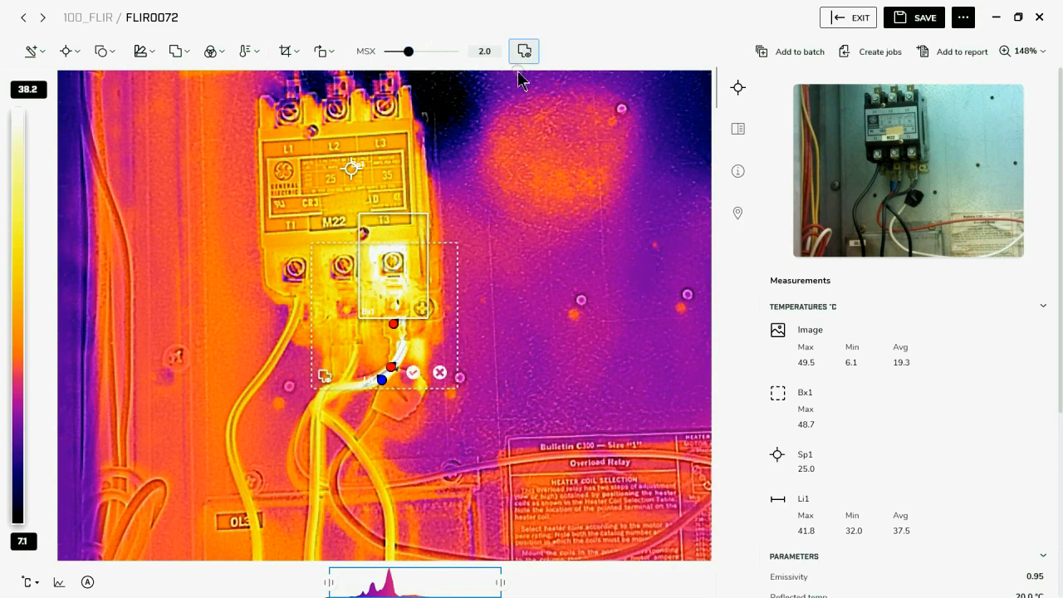
mouse_move(412, 332)
mouse_down()
mouse_move(451, 334)
mouse_move(406, 372)
mouse_move(381, 374)
mouse_move(407, 340)
mouse_up()
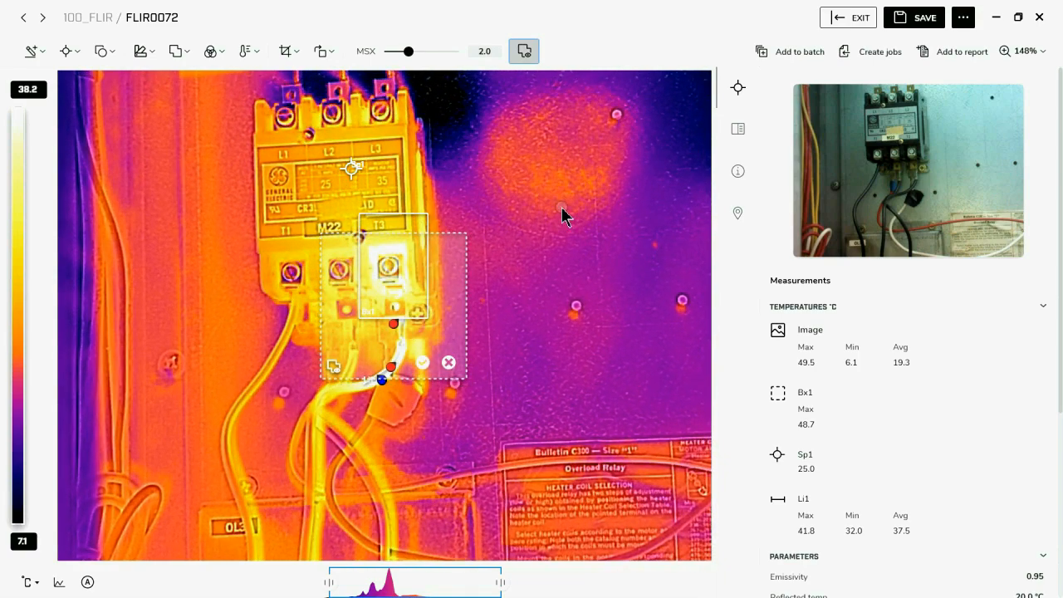
click(422, 362)
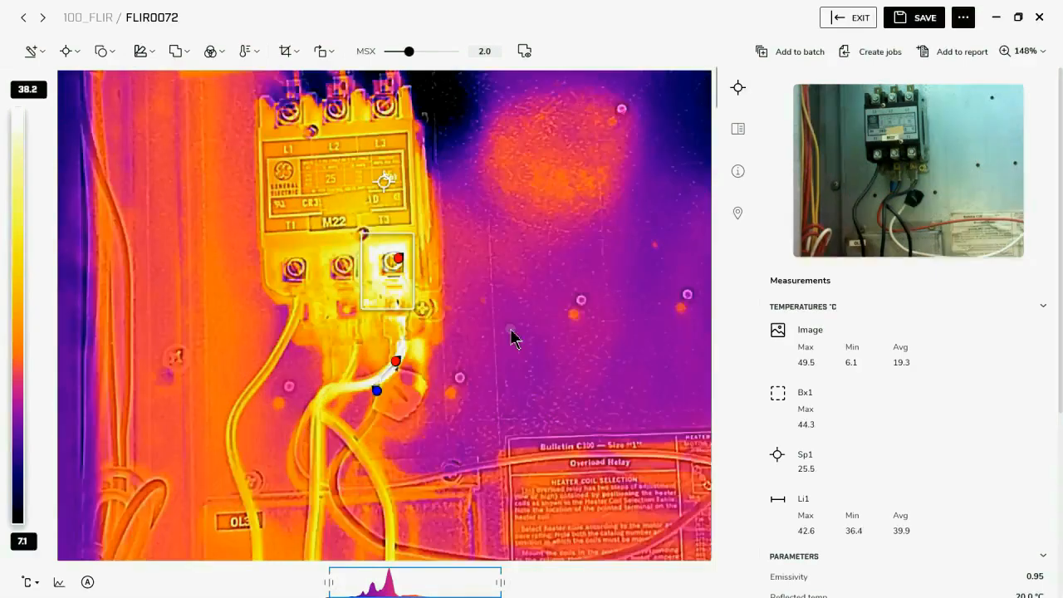
Step: Set the image's fusion mode to Thermal Only
click(179, 53)
click(122, 141)
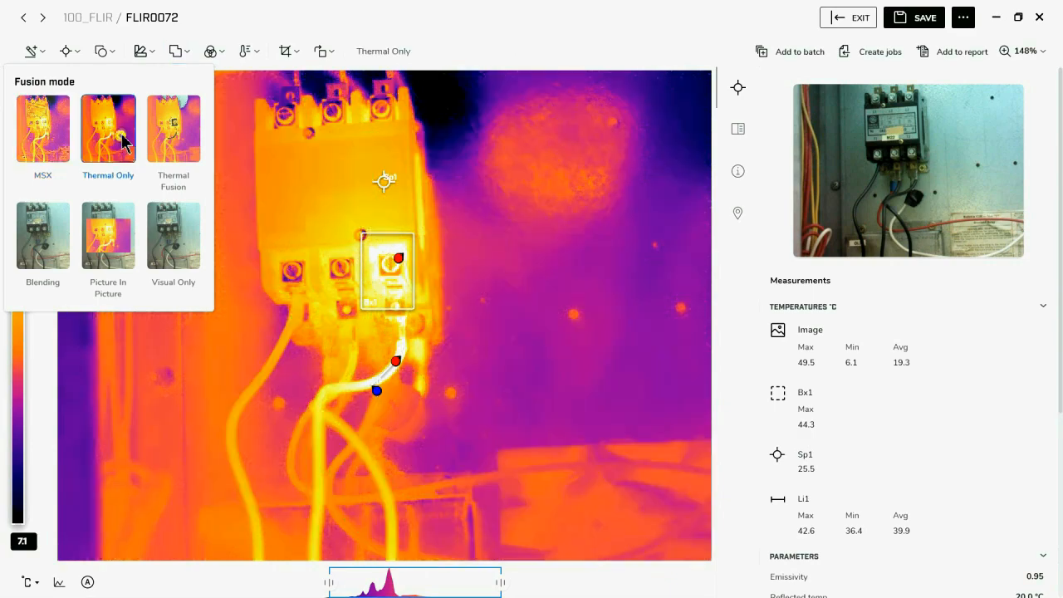
click(124, 360)
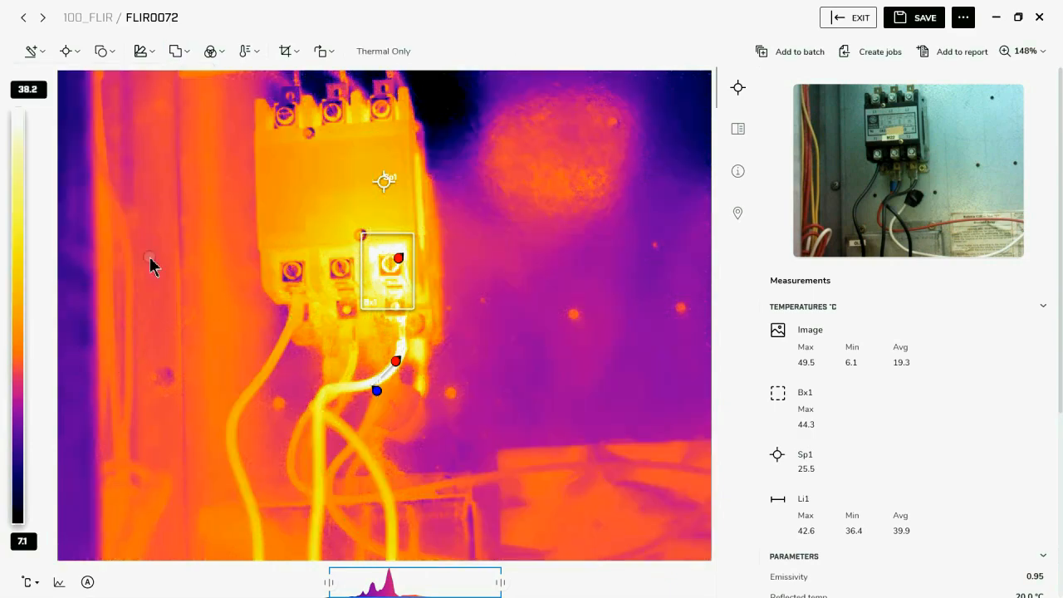
Step: Try the Signal linear and Temperature linear colour distributions, and return the image to Histogram equalization
click(213, 54)
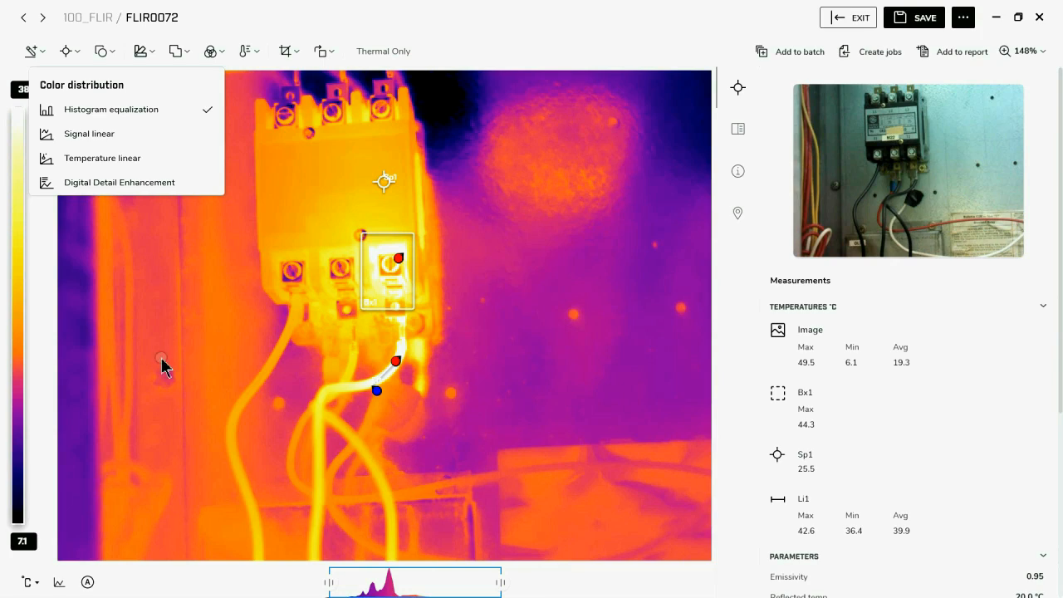
click(103, 135)
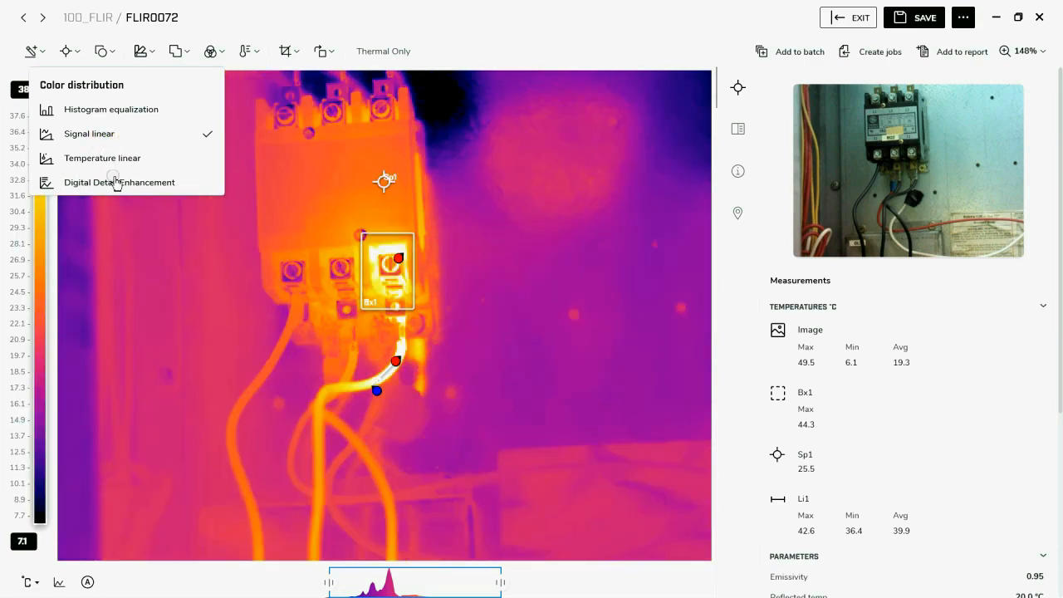
click(120, 160)
click(113, 137)
click(112, 110)
click(124, 304)
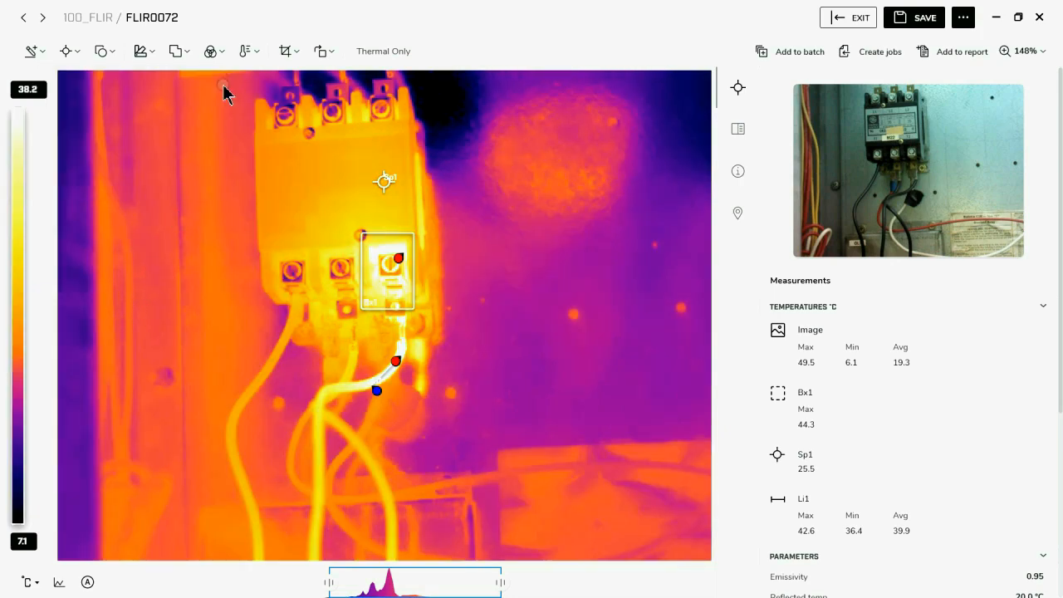
click(256, 53)
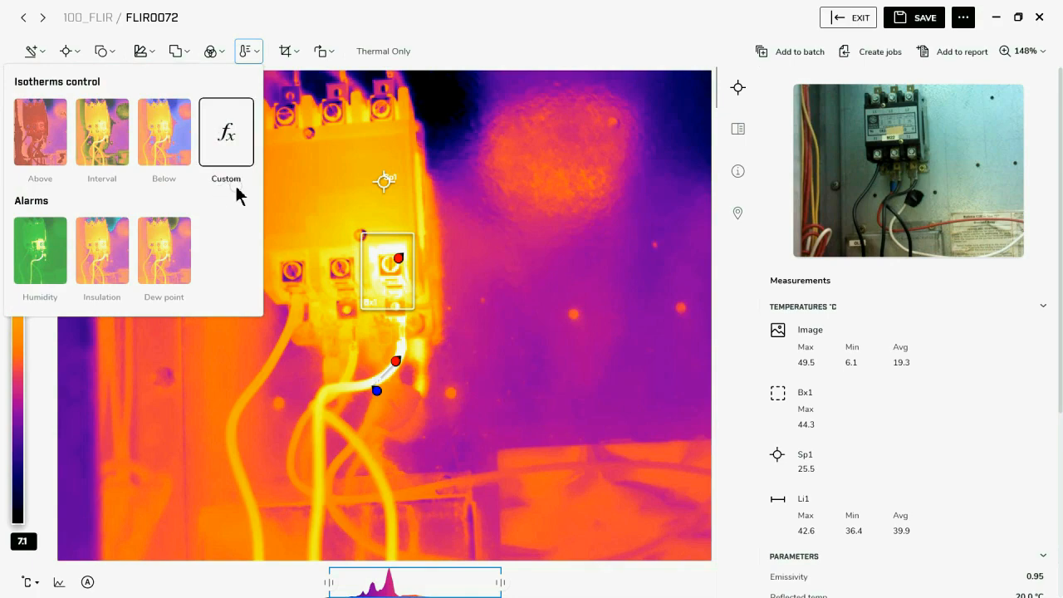
click(159, 407)
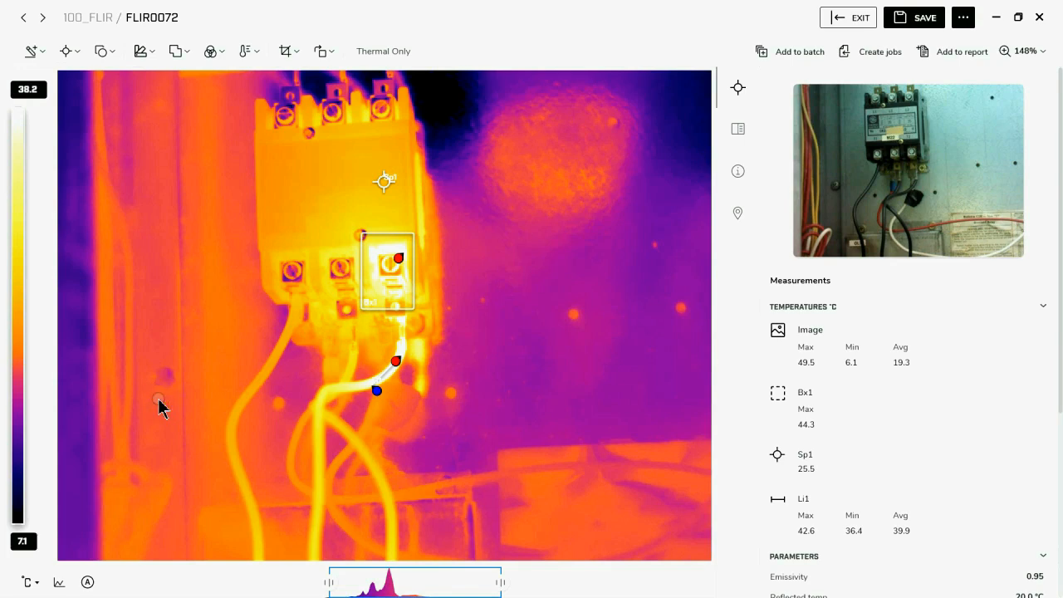
click(333, 50)
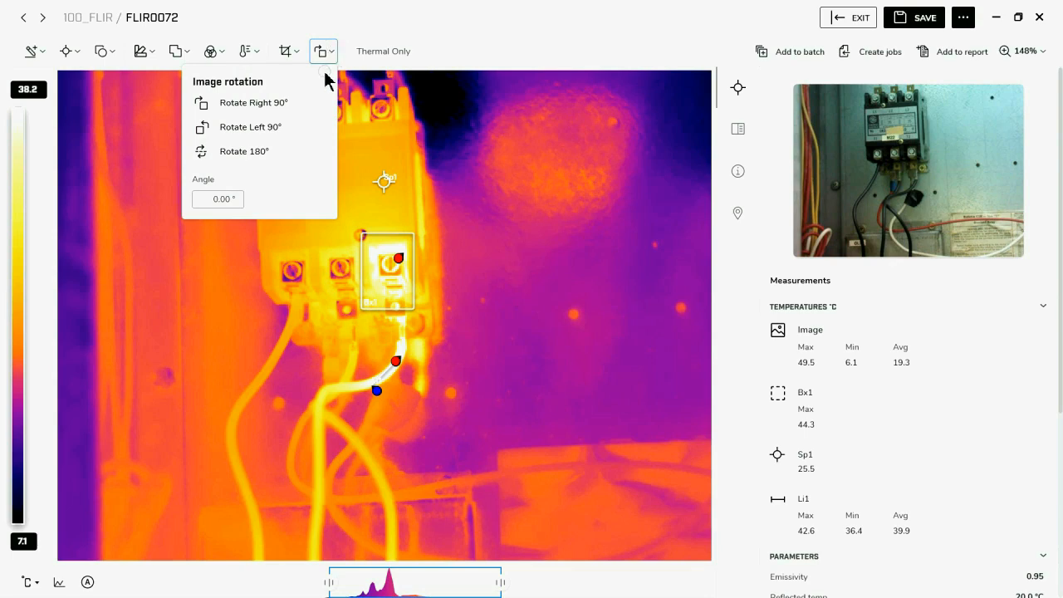
click(292, 110)
click(296, 52)
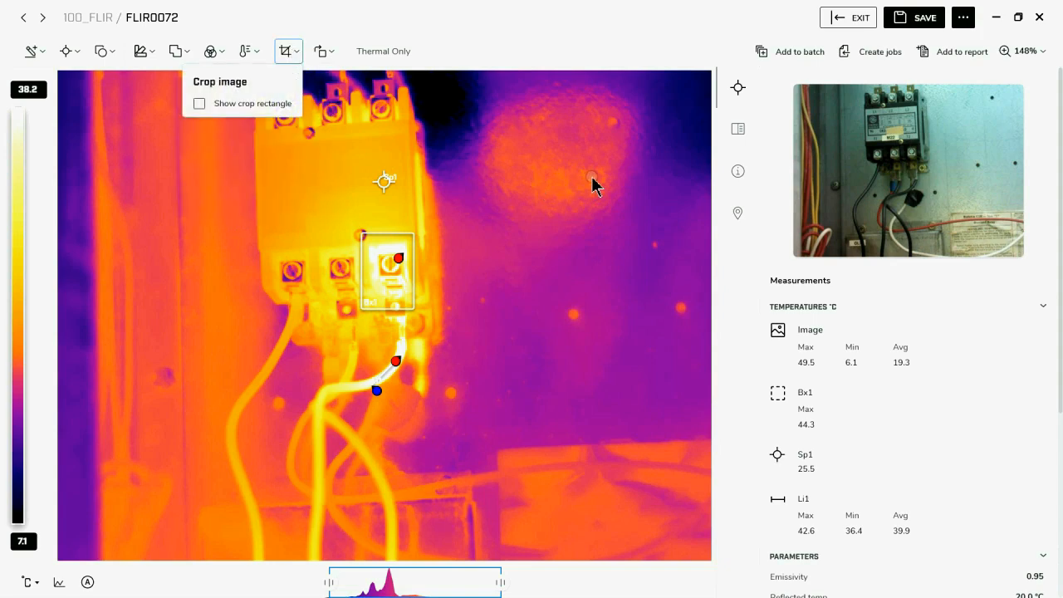
click(498, 337)
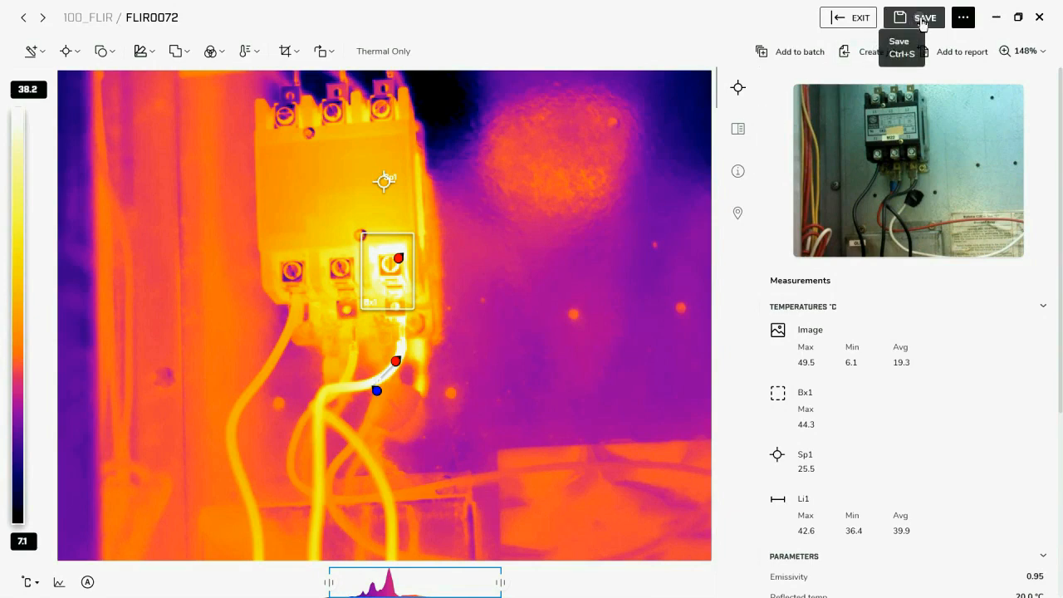
Step: Save a copy of the edited image as a JPG named "new Image" in the 100_FLIR folder
click(962, 17)
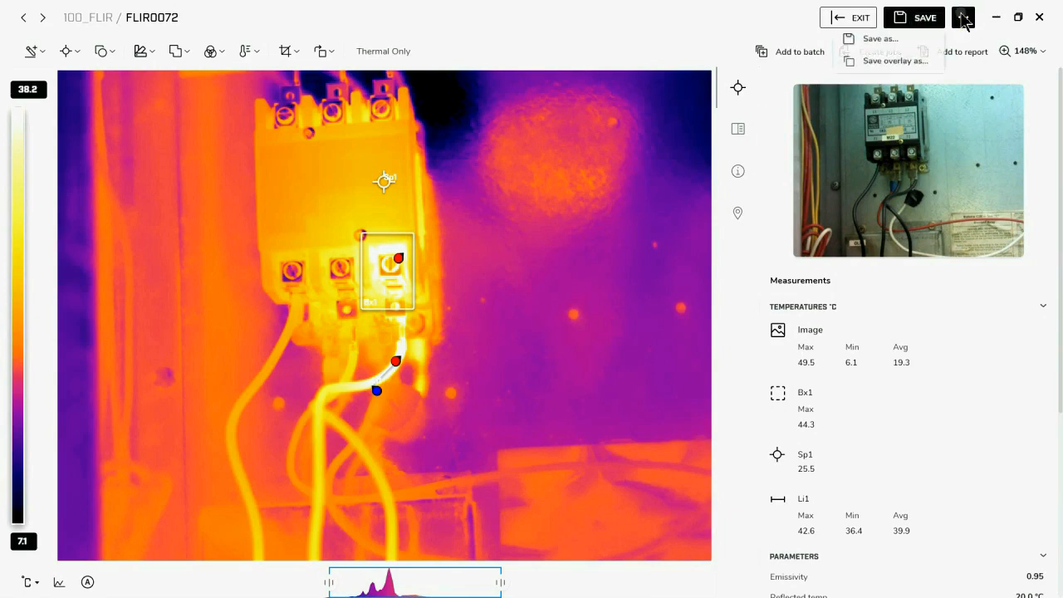
click(887, 42)
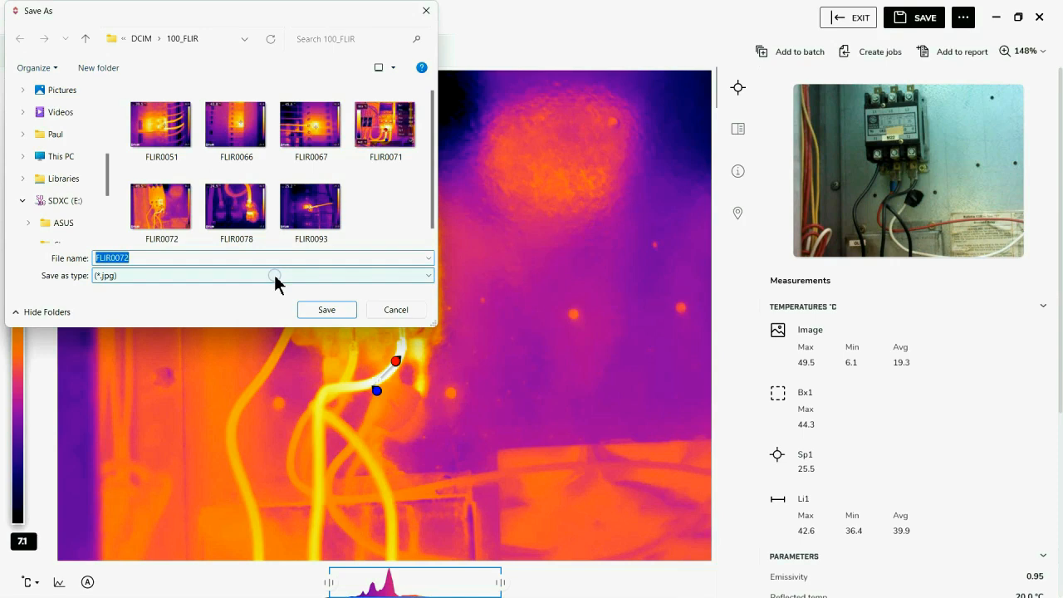
text(new Image)
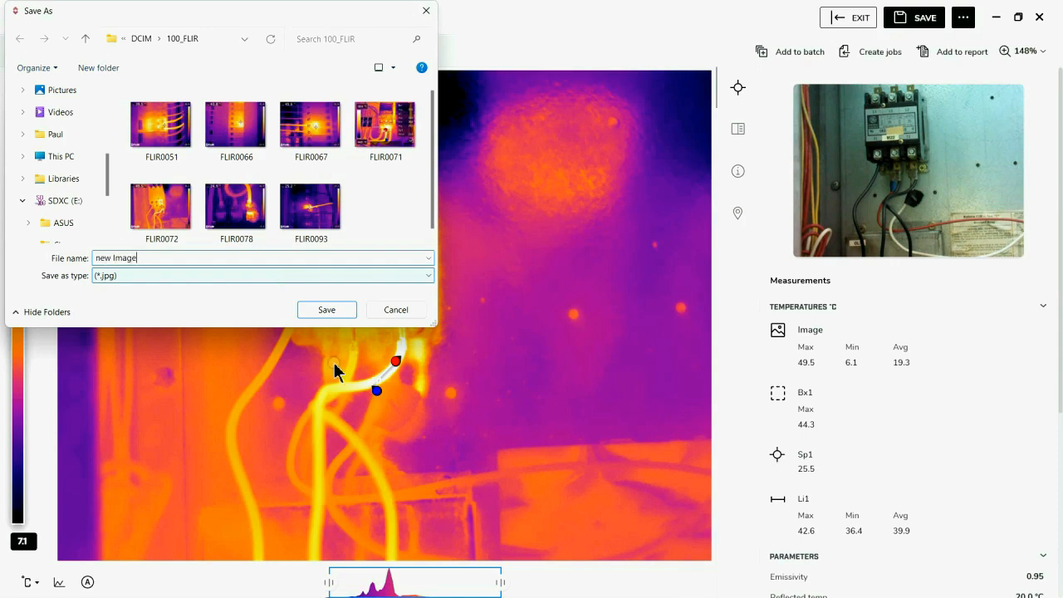
click(333, 310)
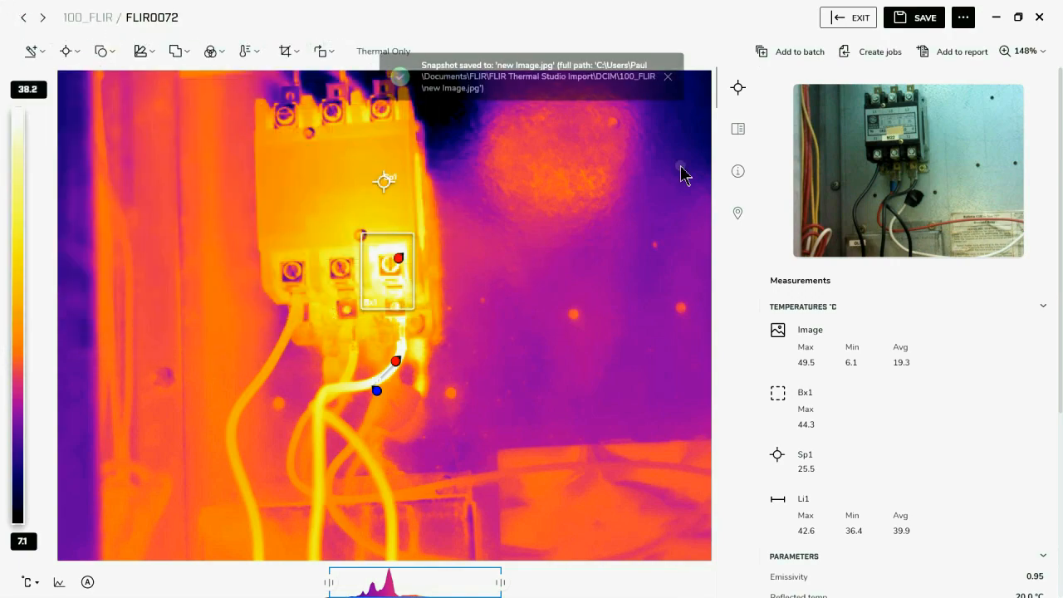
Step: Exit the image editor to the library without saving the changes to FLIR0072
click(835, 22)
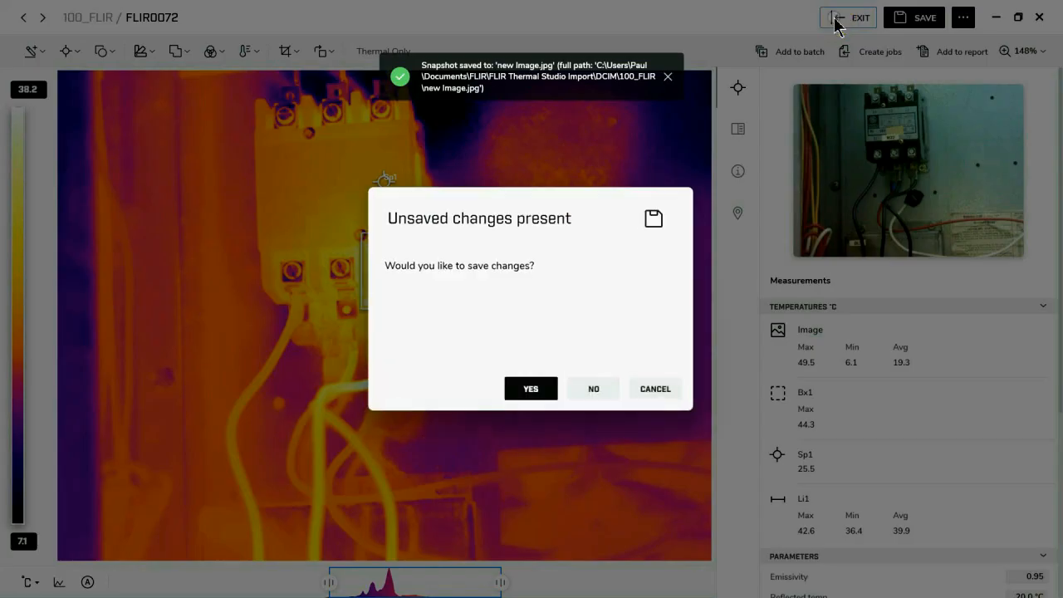
click(586, 396)
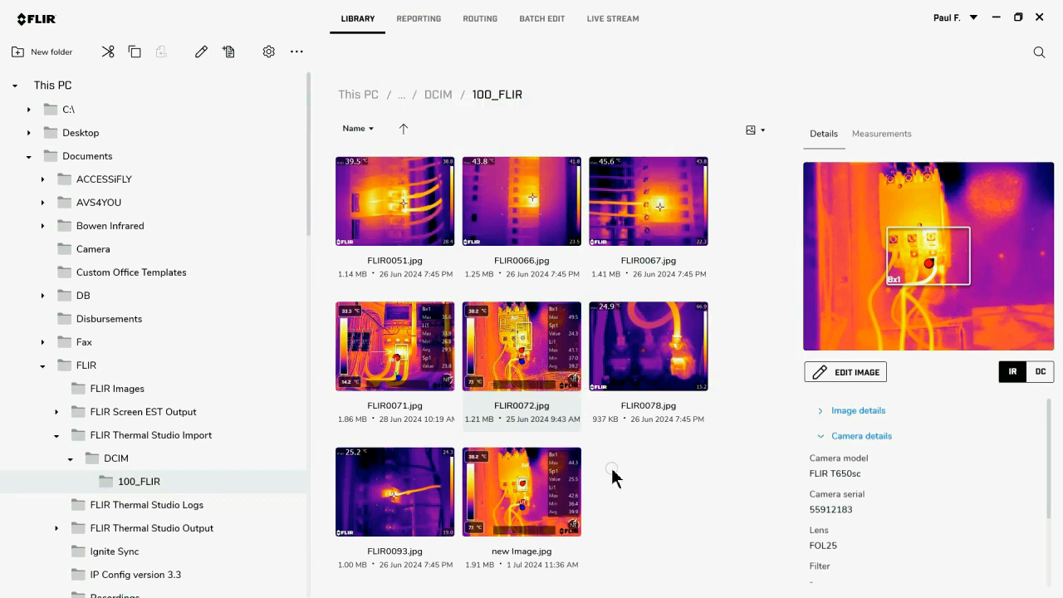
double_click(550, 498)
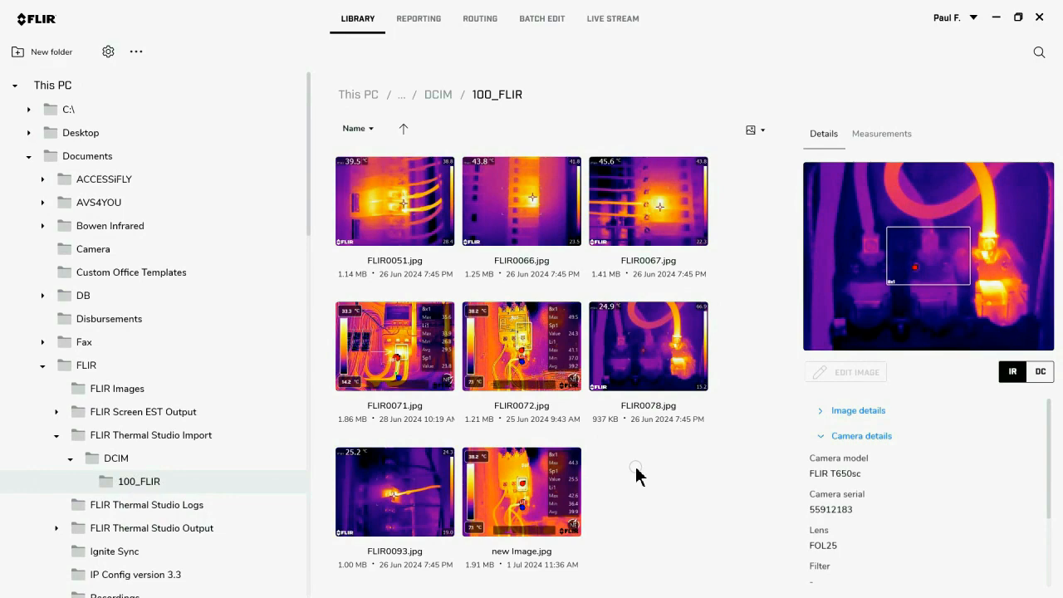
Step: Select all images in the 100_FLIR folder and create a report from them with the "Thermal Photo Det..." template
click(375, 213)
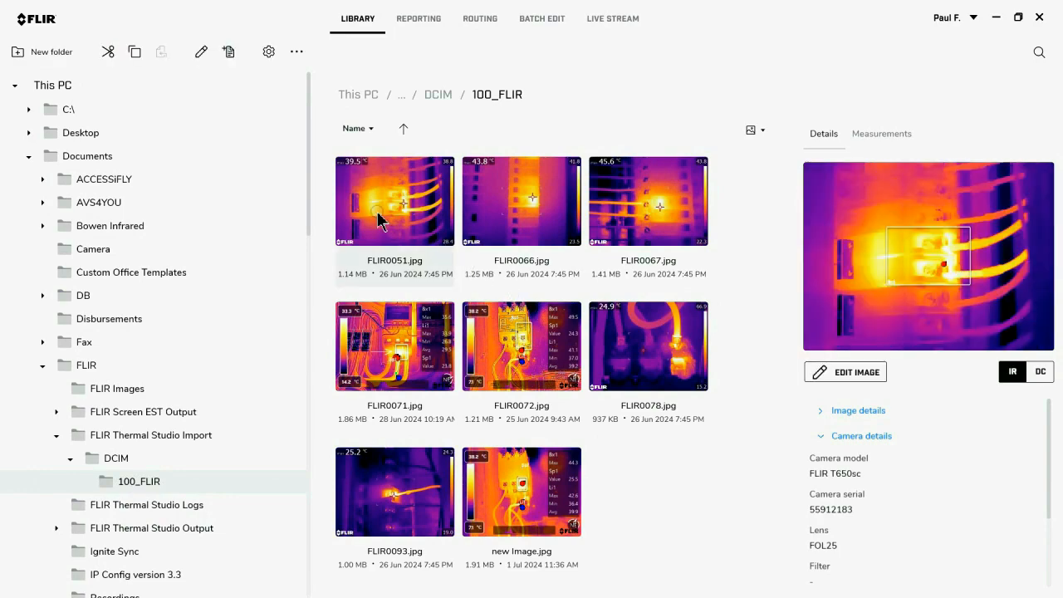
key(ctrl+a)
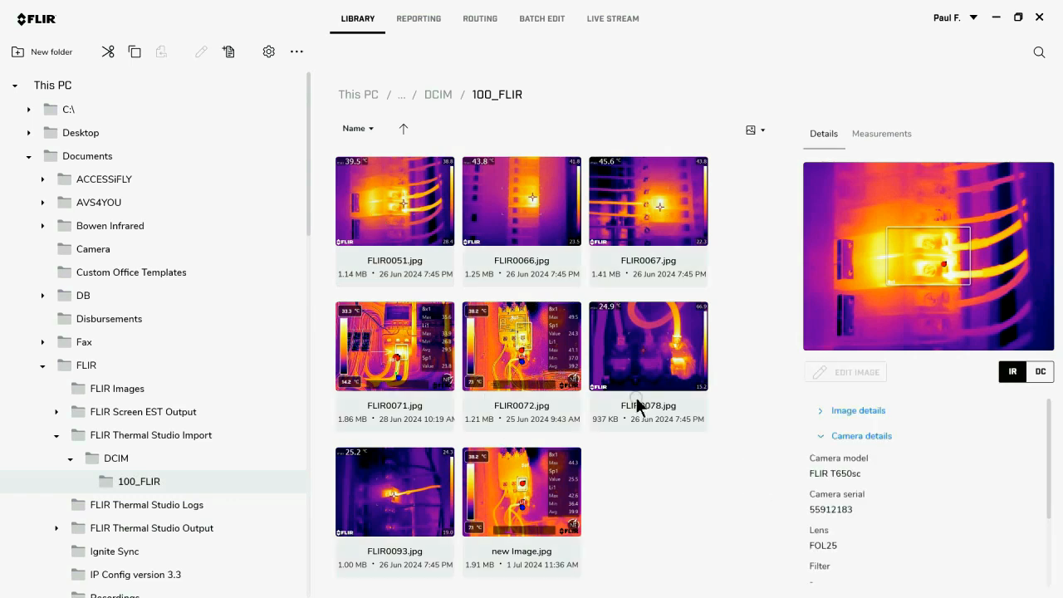
click(230, 58)
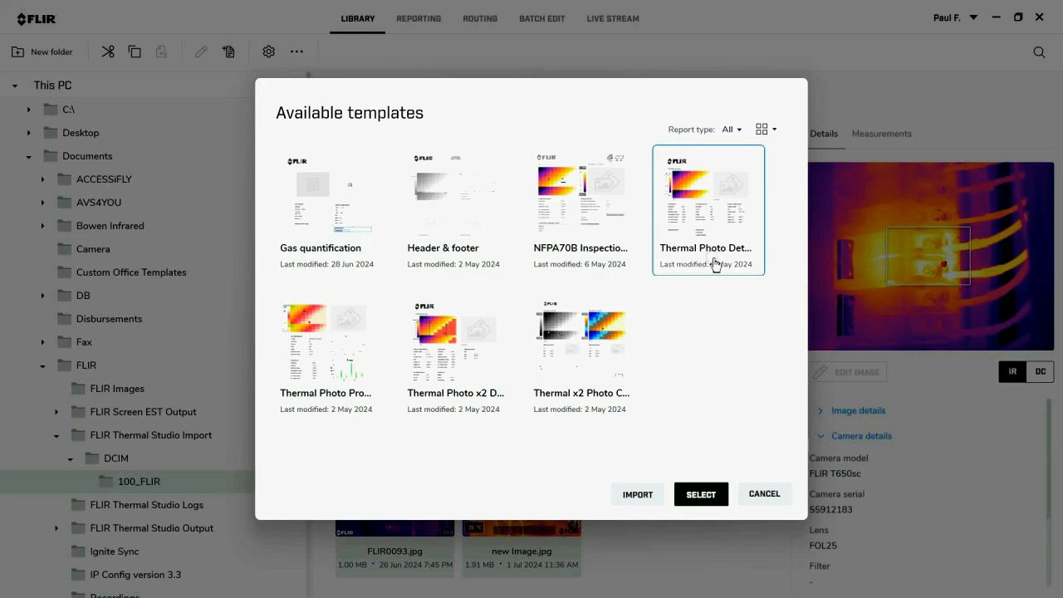
click(694, 503)
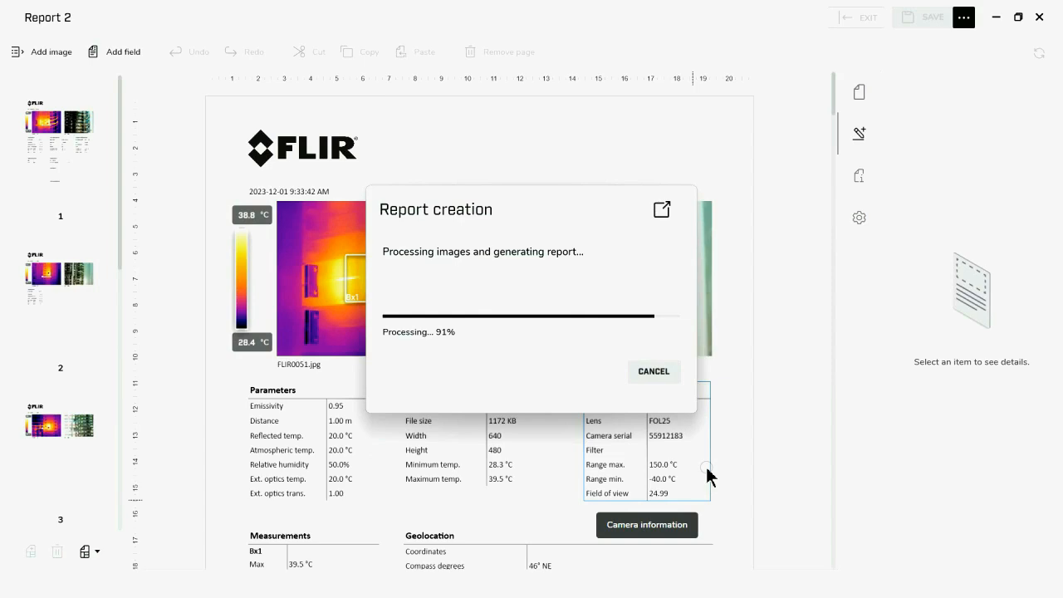
Step: Move the FLIR0051.jpg page down two places in the report, making it page 3
scroll(562, 357, down, 4)
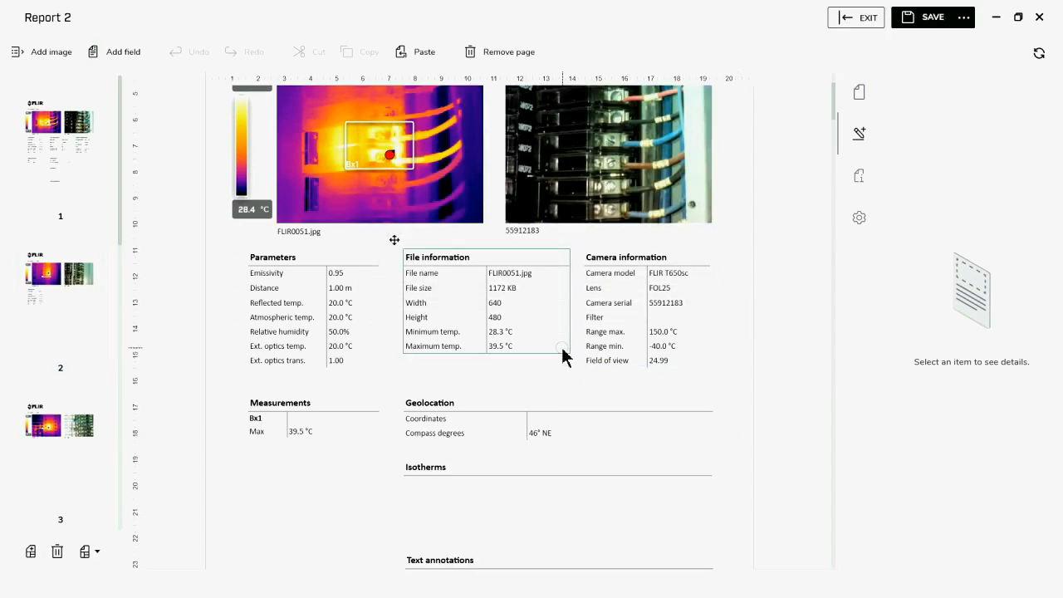
scroll(564, 357, down, 10)
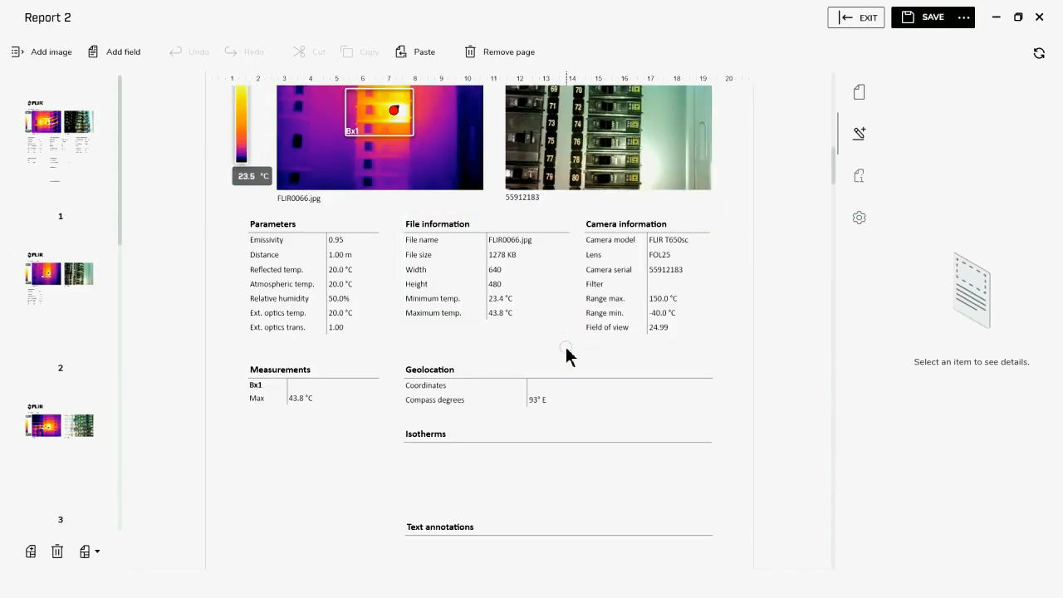
scroll(566, 348, down, 9)
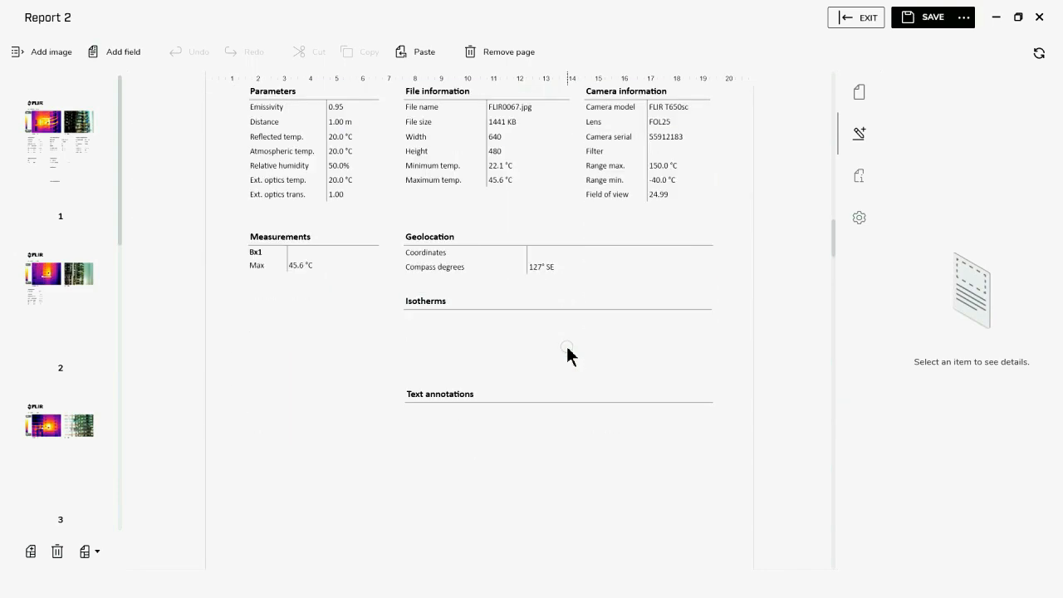
scroll(567, 355, down, 7)
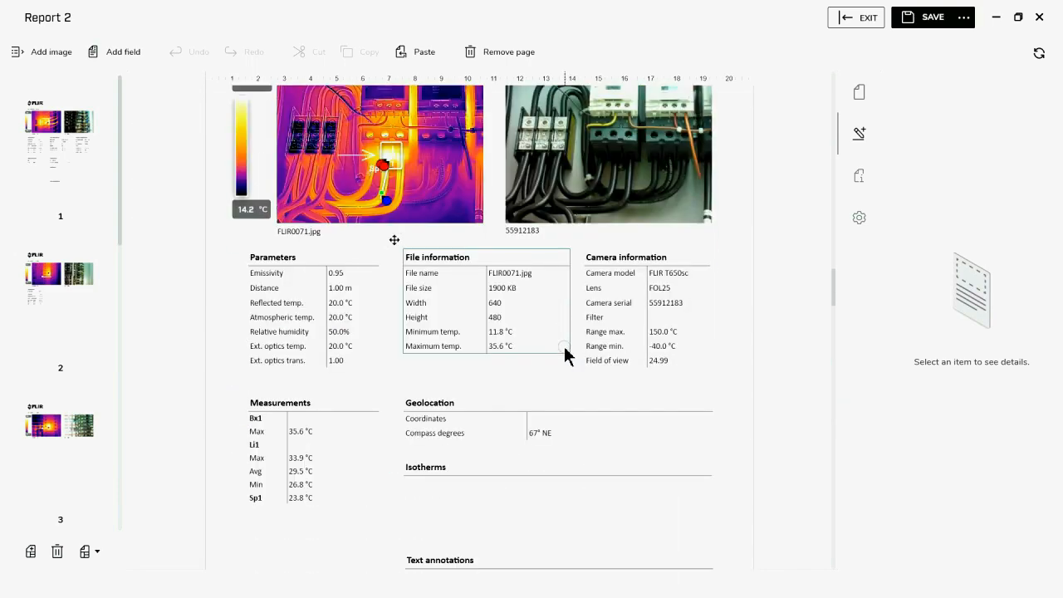
click(75, 157)
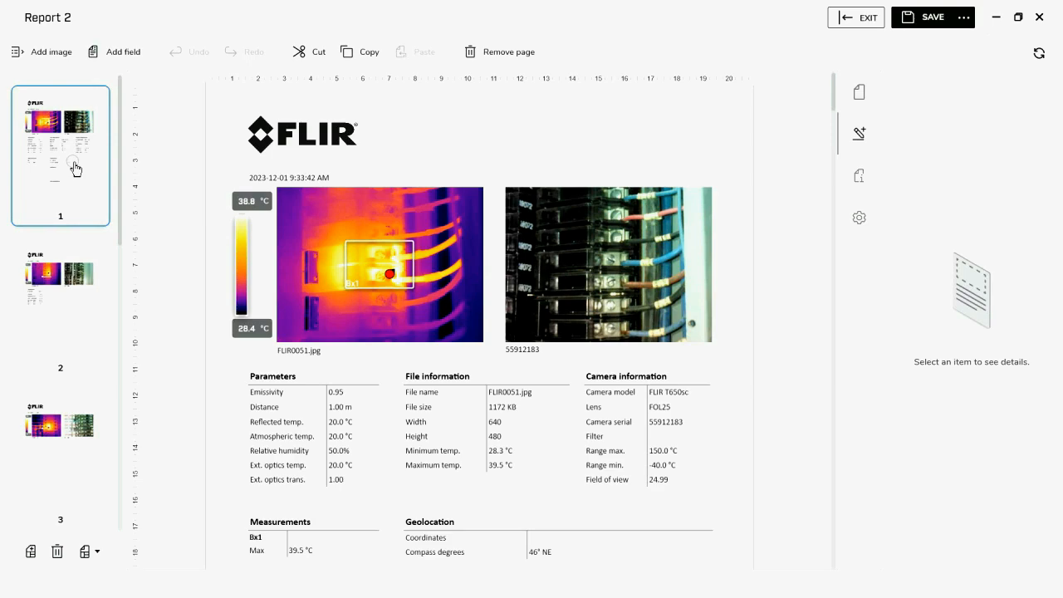
right_click(75, 168)
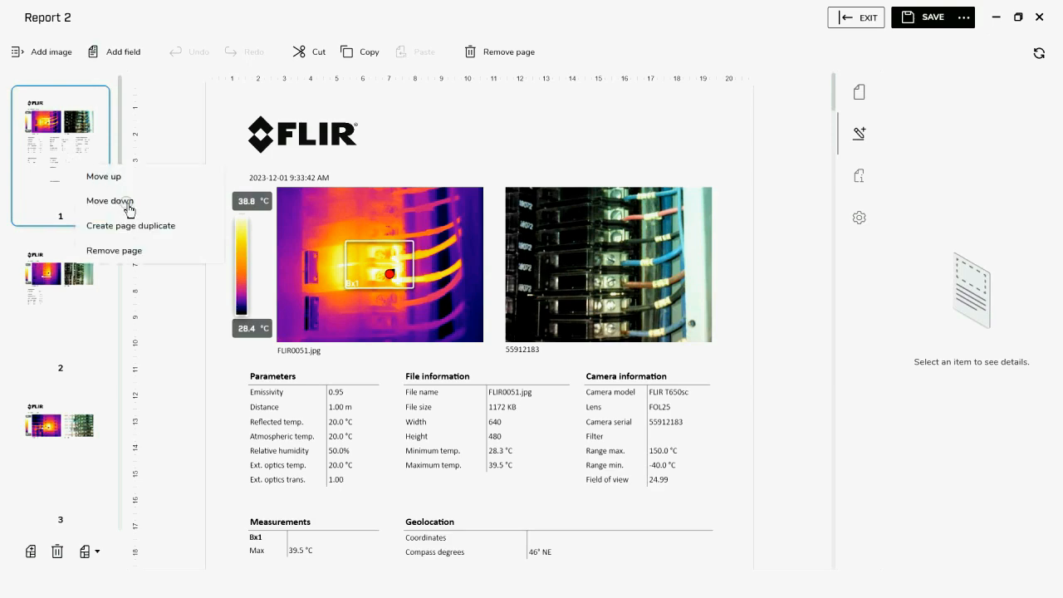
click(128, 202)
right_click(63, 316)
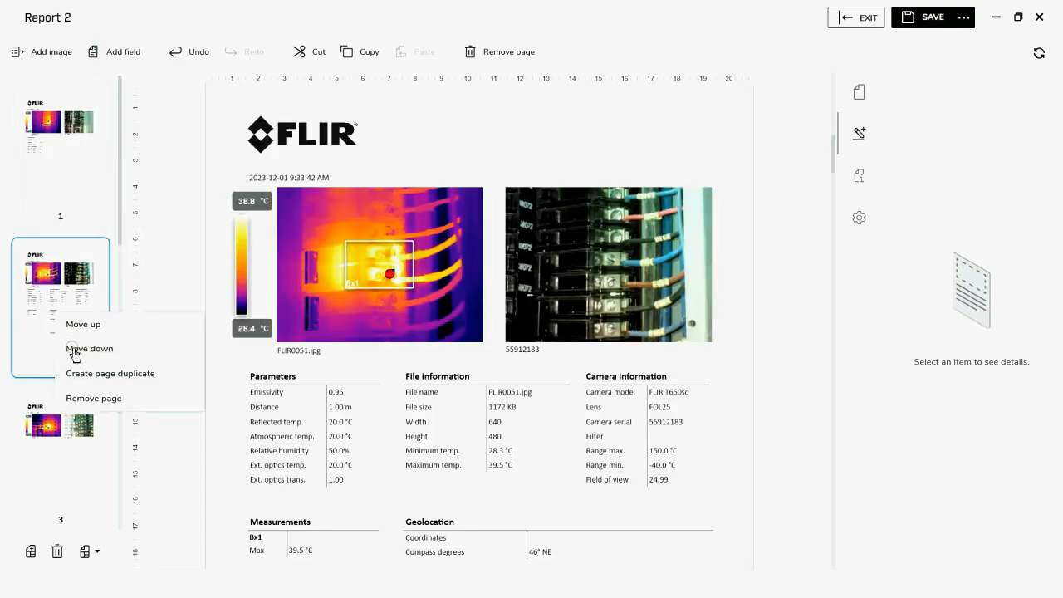
click(75, 348)
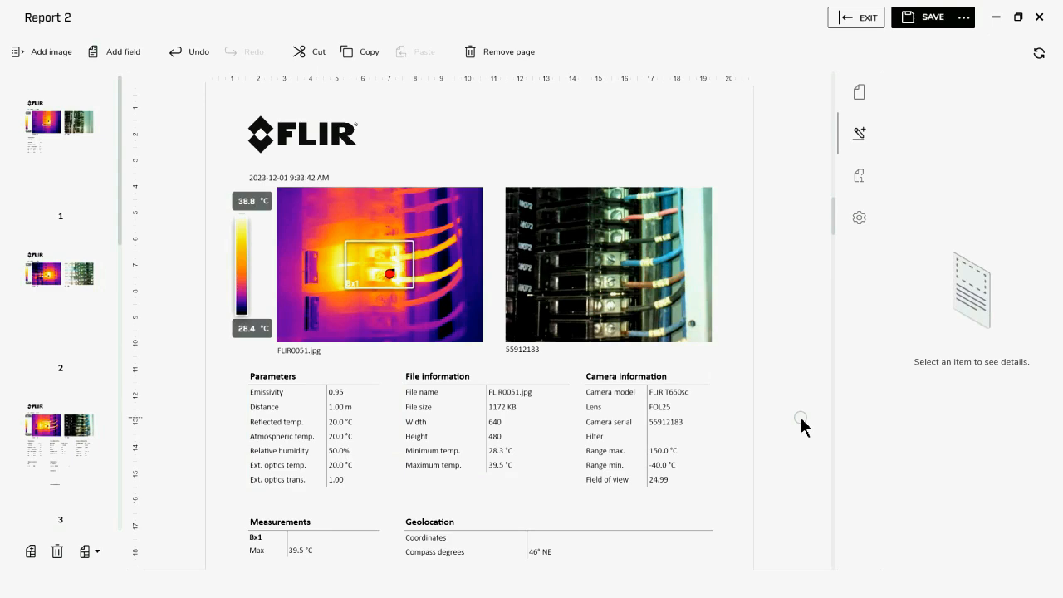
Step: Remove the Emissivity, Reflected temp., Ext. optics temp. and Ext. optics trans. rows from the Parameters table on the FLIR0051.jpg page
click(264, 391)
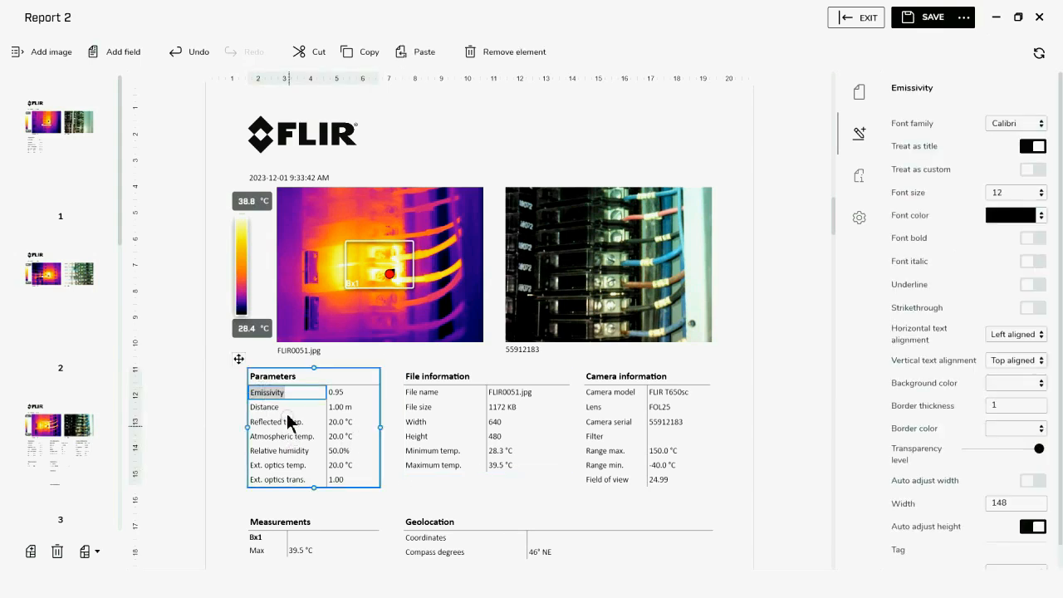
right_click(279, 401)
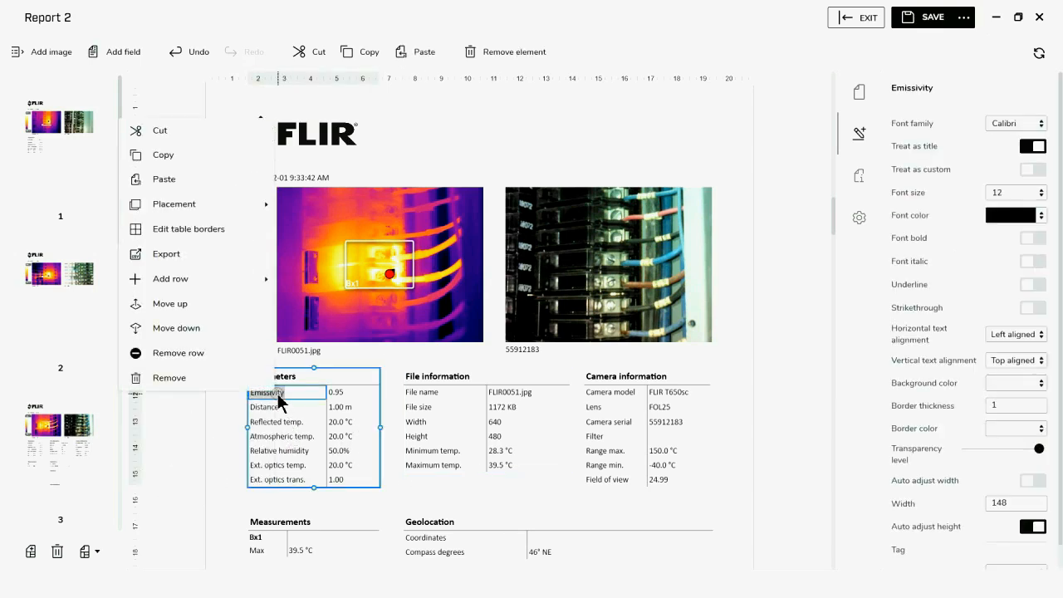
click(201, 356)
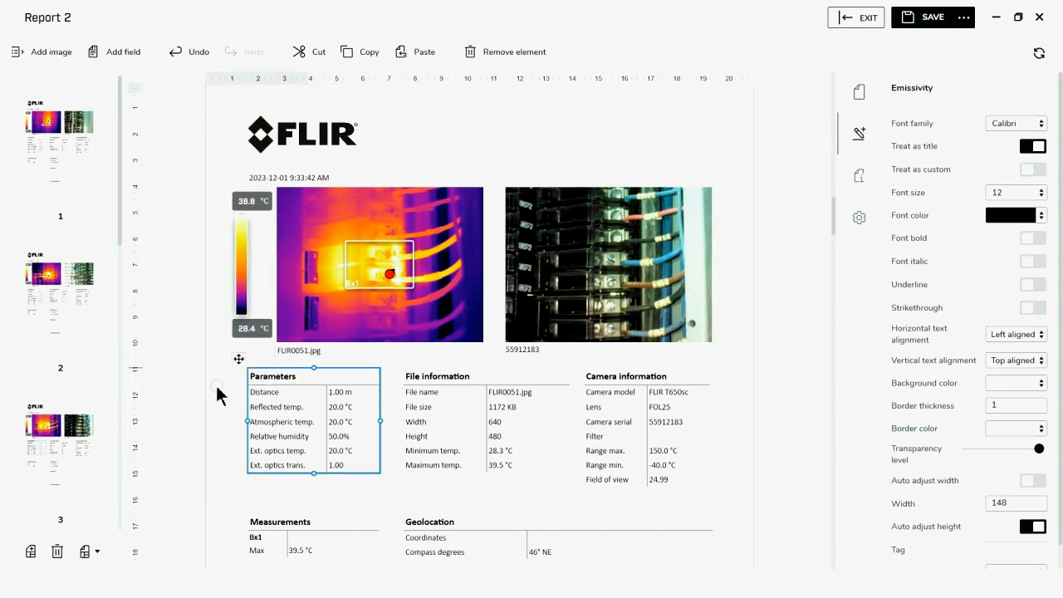
right_click(274, 413)
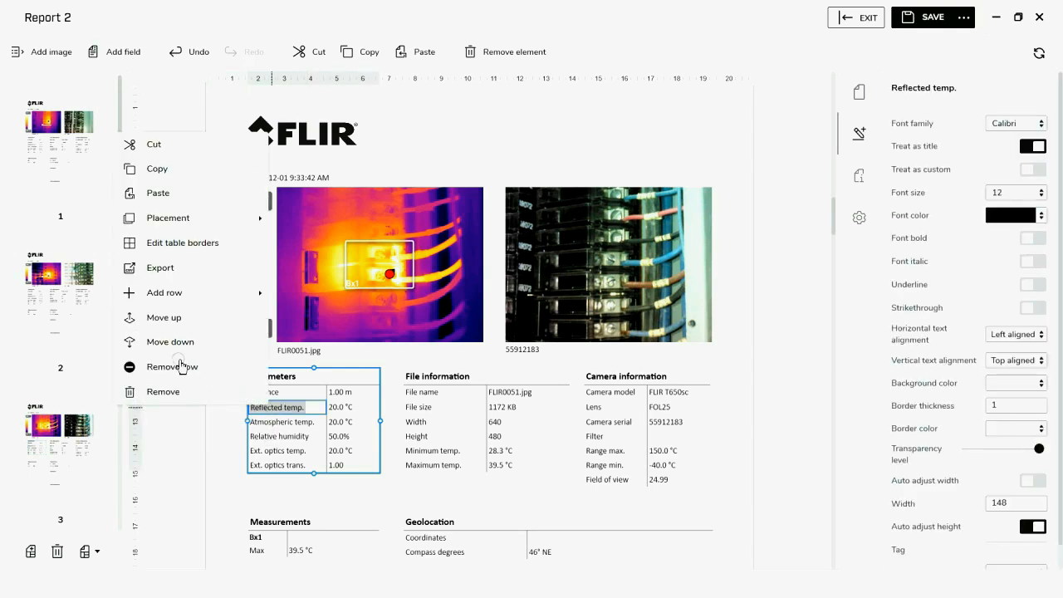
click(174, 367)
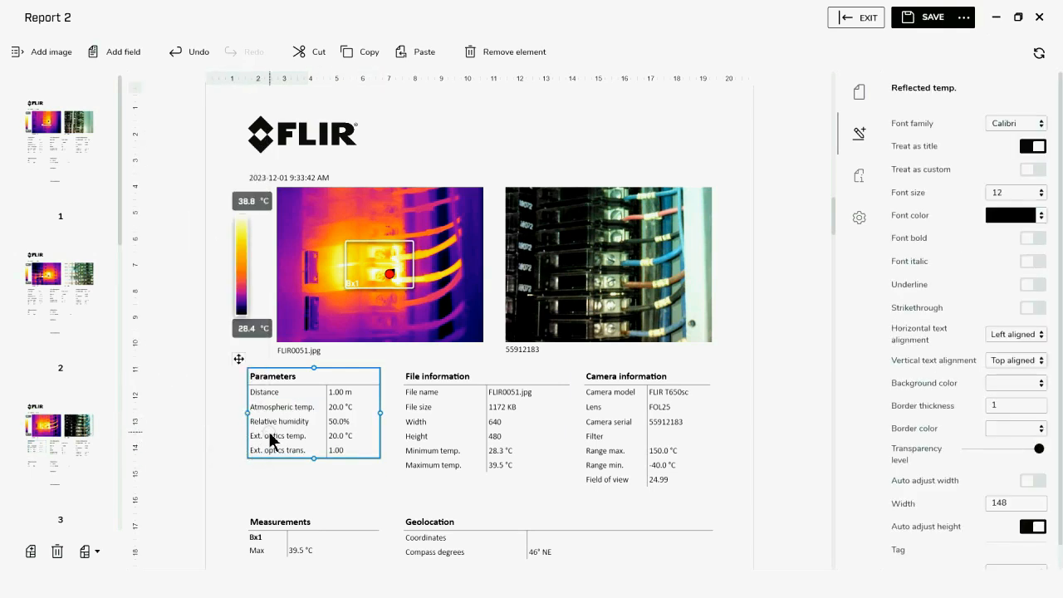
right_click(271, 440)
click(183, 391)
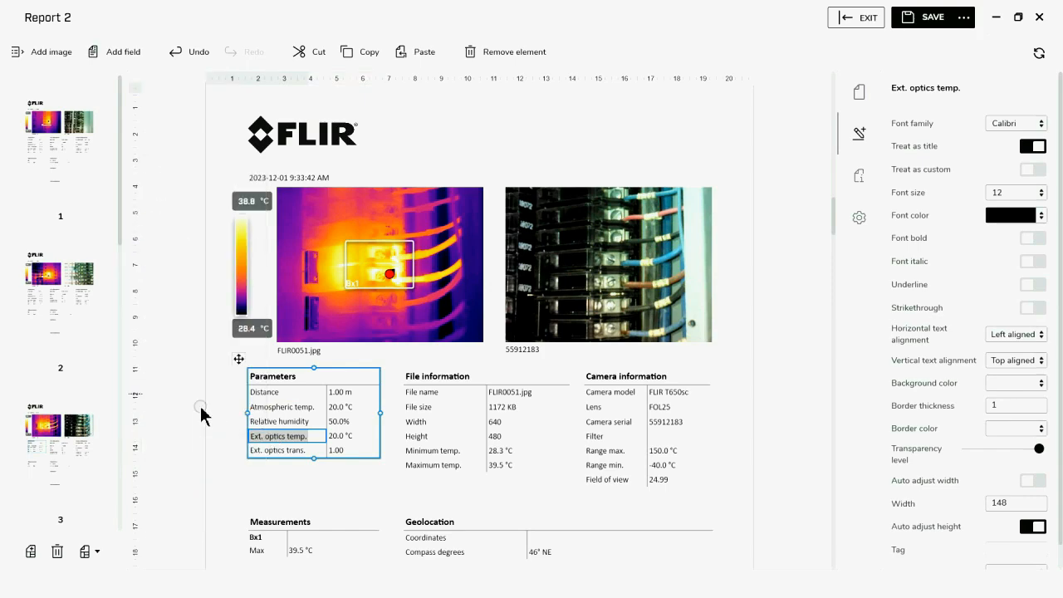
right_click(280, 439)
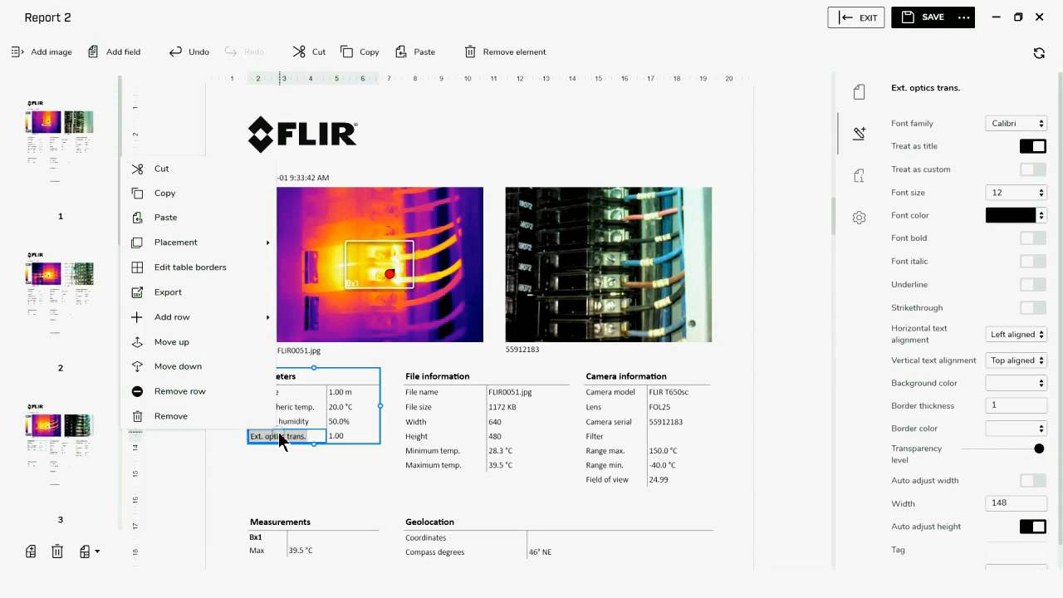
click(202, 393)
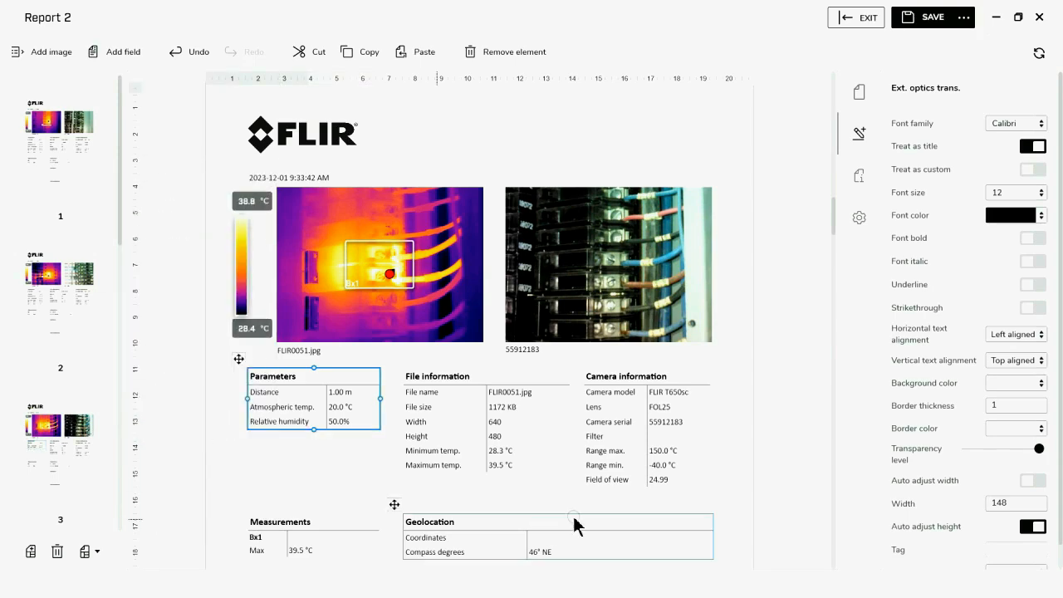
Step: Save the report as an .atr file named "Sample Report" in the Reports folder inside Documents > FLIR
scroll(810, 415, down, 5)
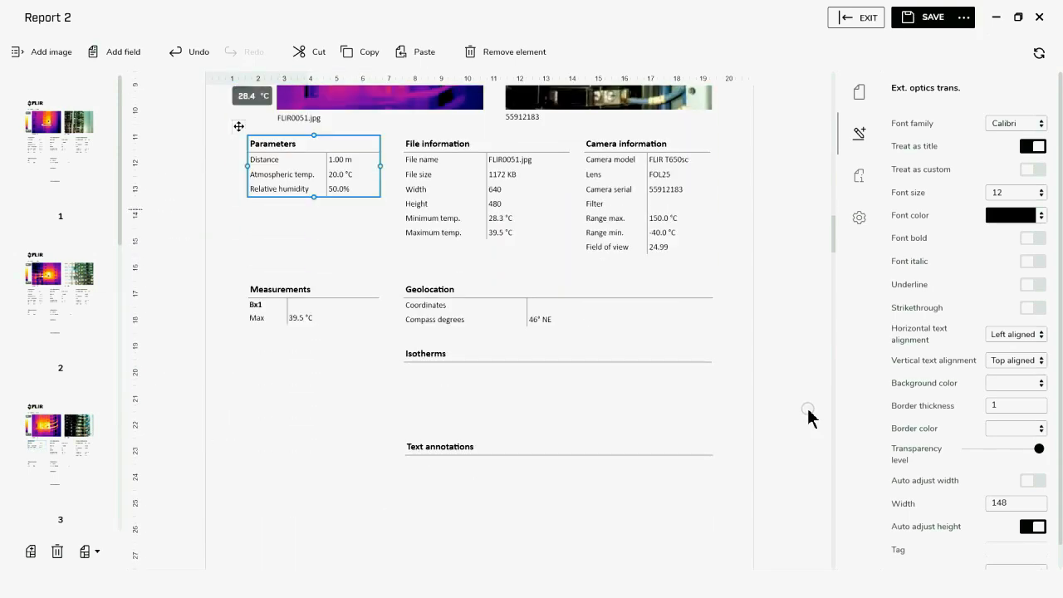
scroll(807, 410, down, 10)
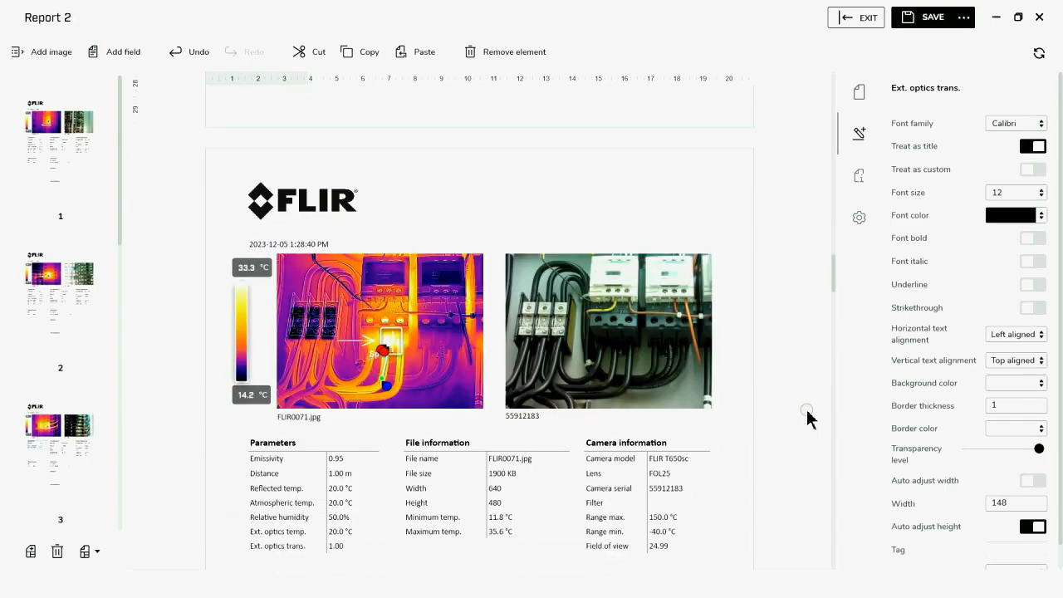
scroll(806, 409, down, 2)
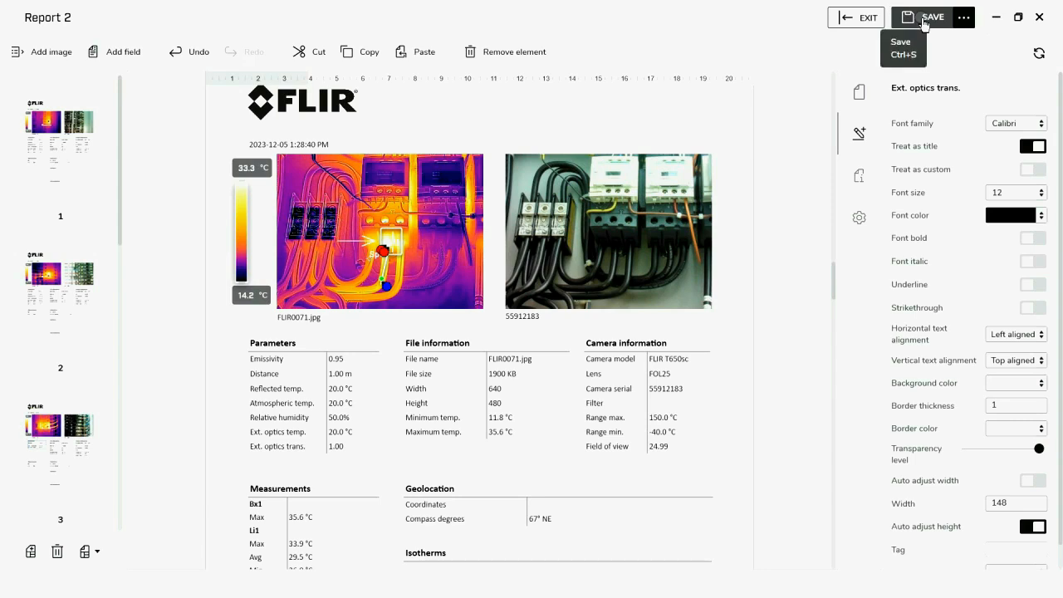
click(924, 20)
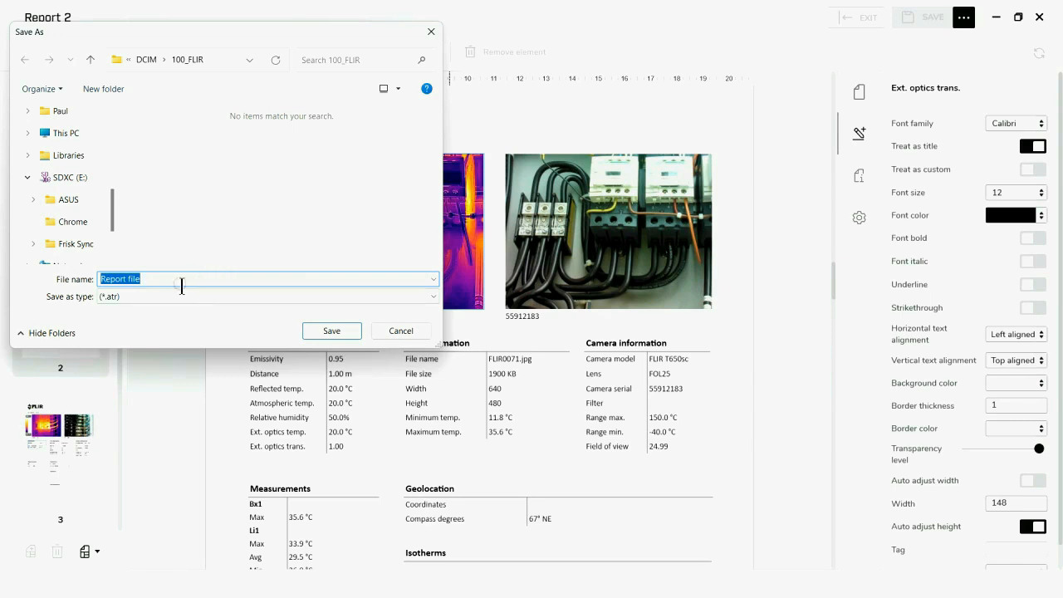
key(BackSpace)
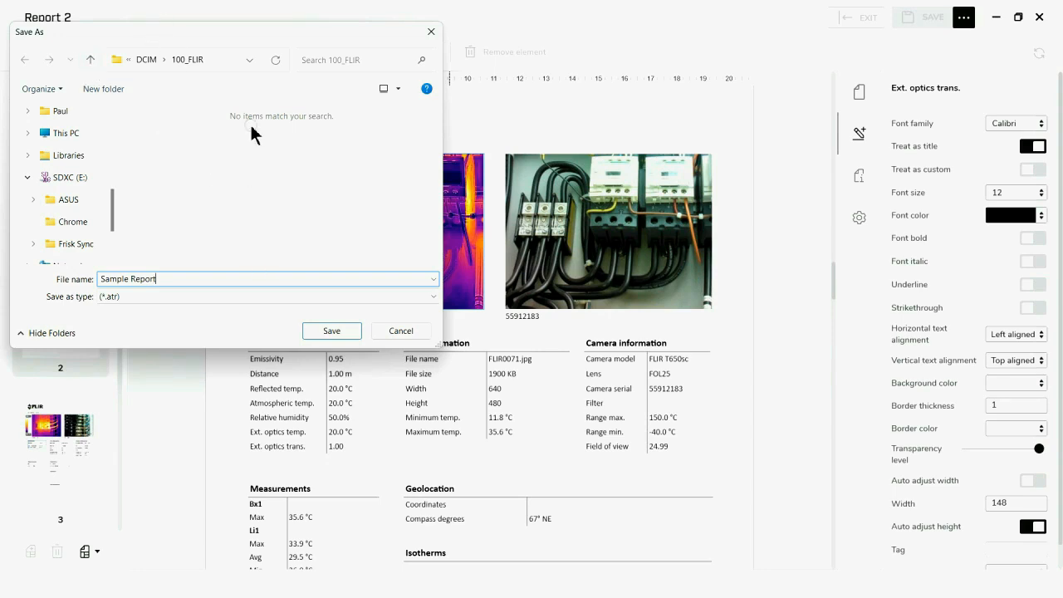
click(90, 63)
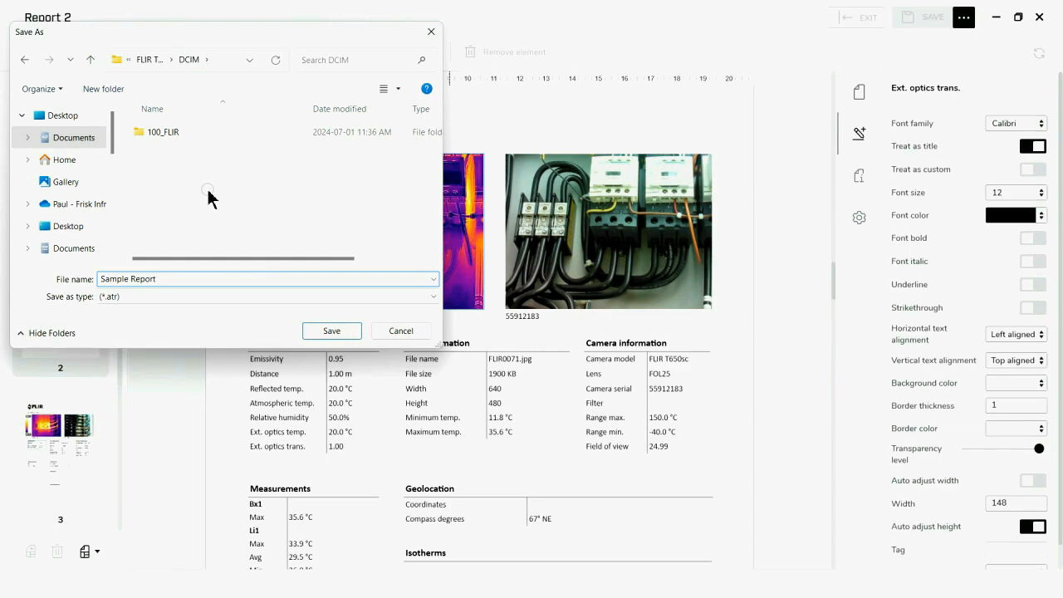
click(92, 66)
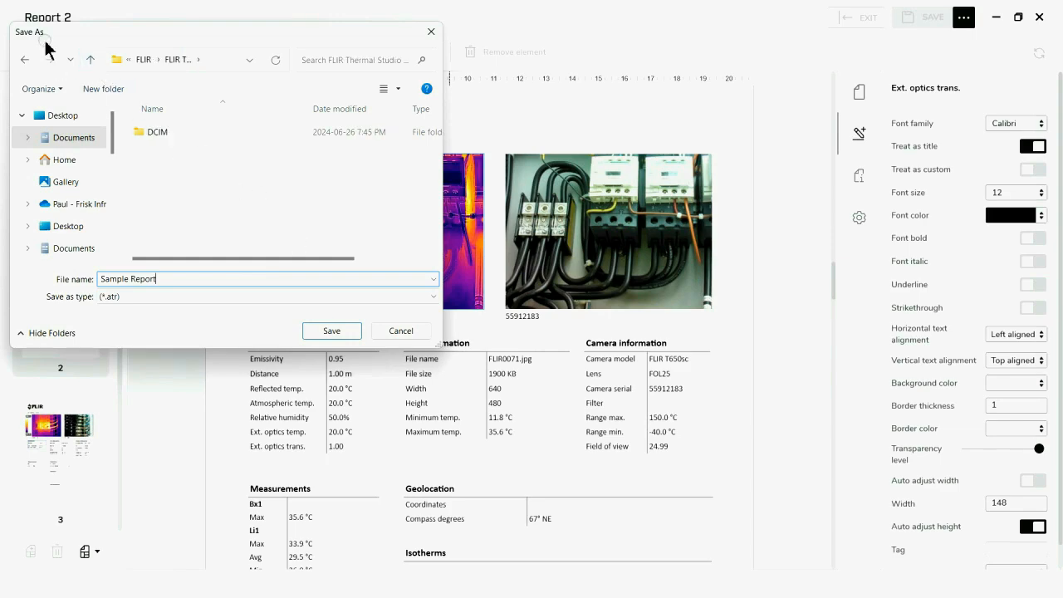
click(91, 66)
scroll(190, 197, down, 2)
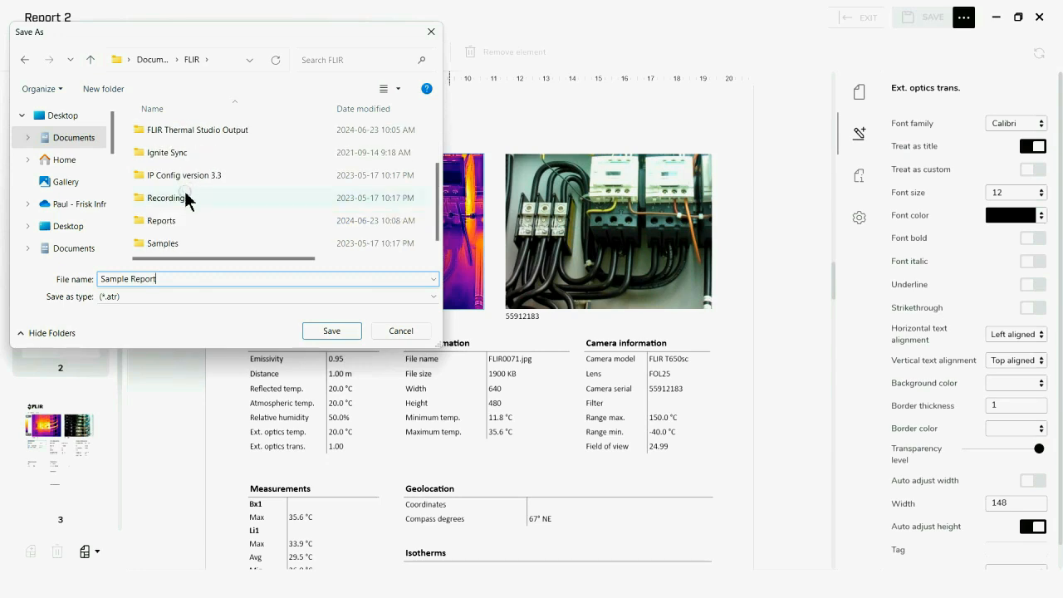
click(197, 223)
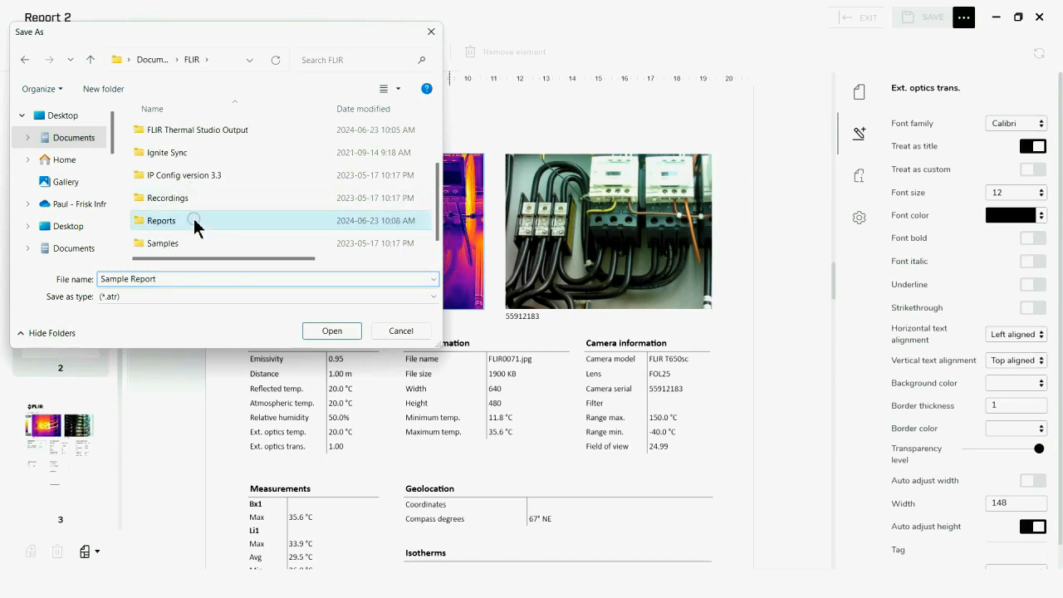
click(326, 330)
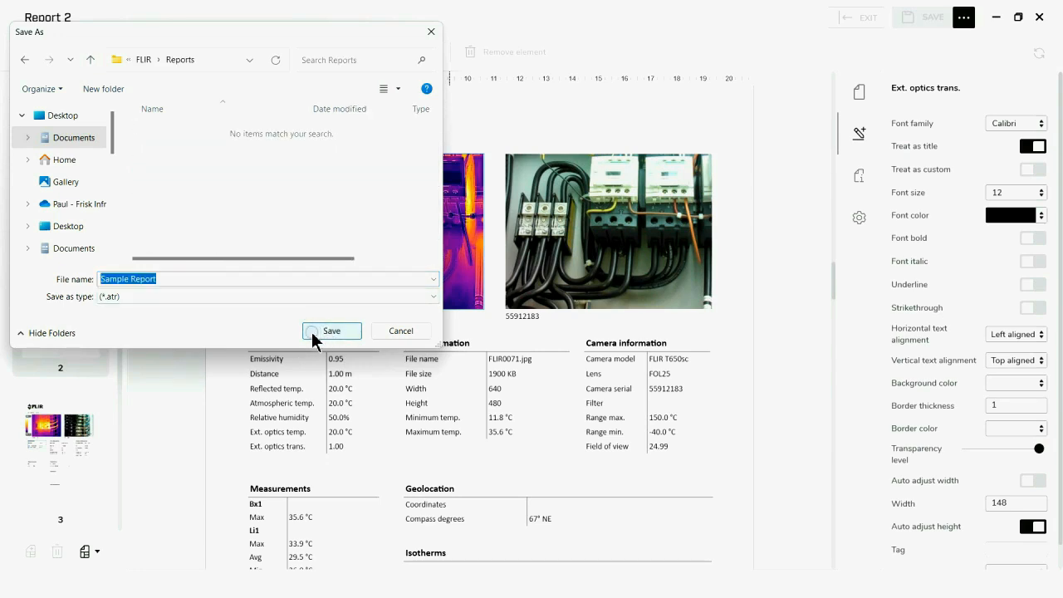
click(313, 334)
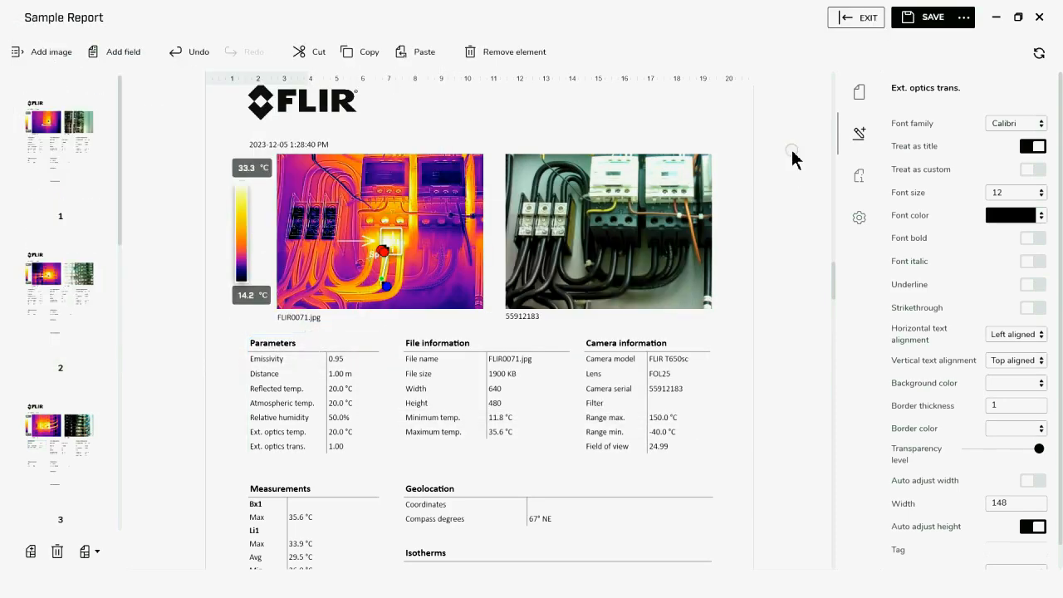
Step: Print the report with Microsoft Print to PDF as "Sample PDF Report" in the Reports folder, and exit the report editor
click(961, 22)
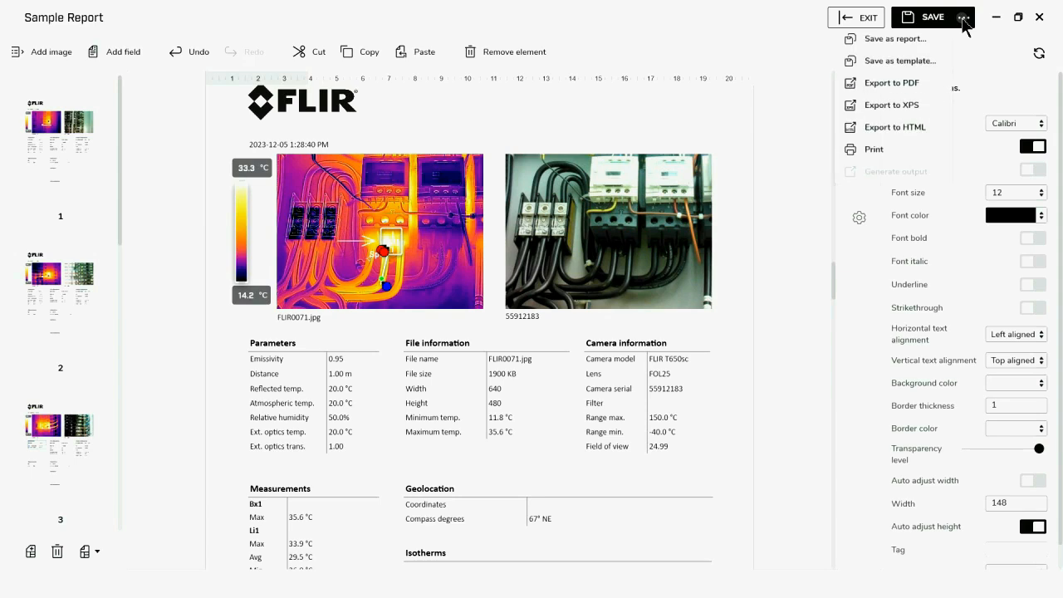
click(875, 151)
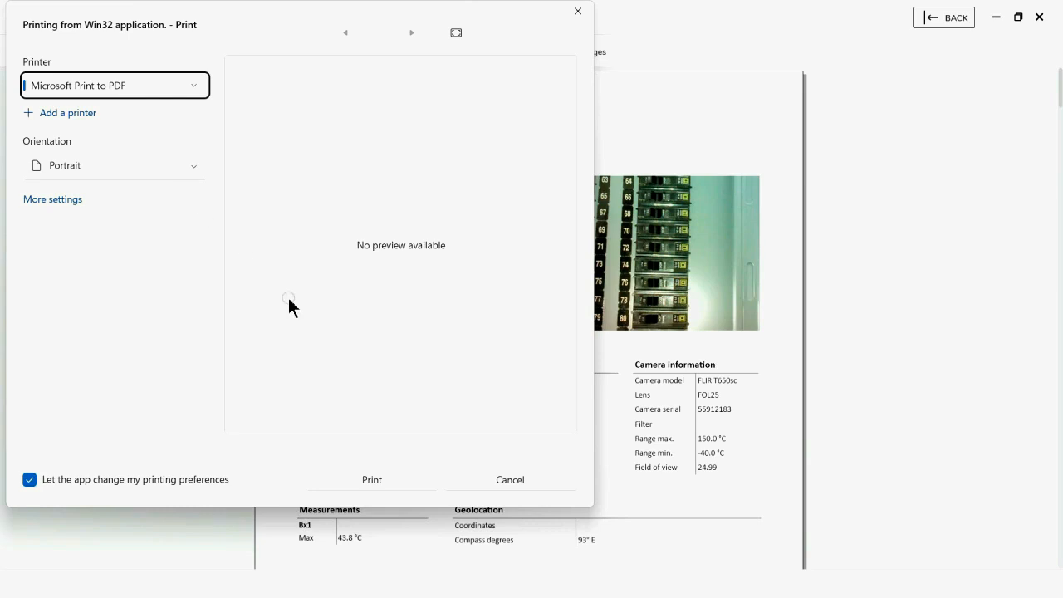
click(355, 477)
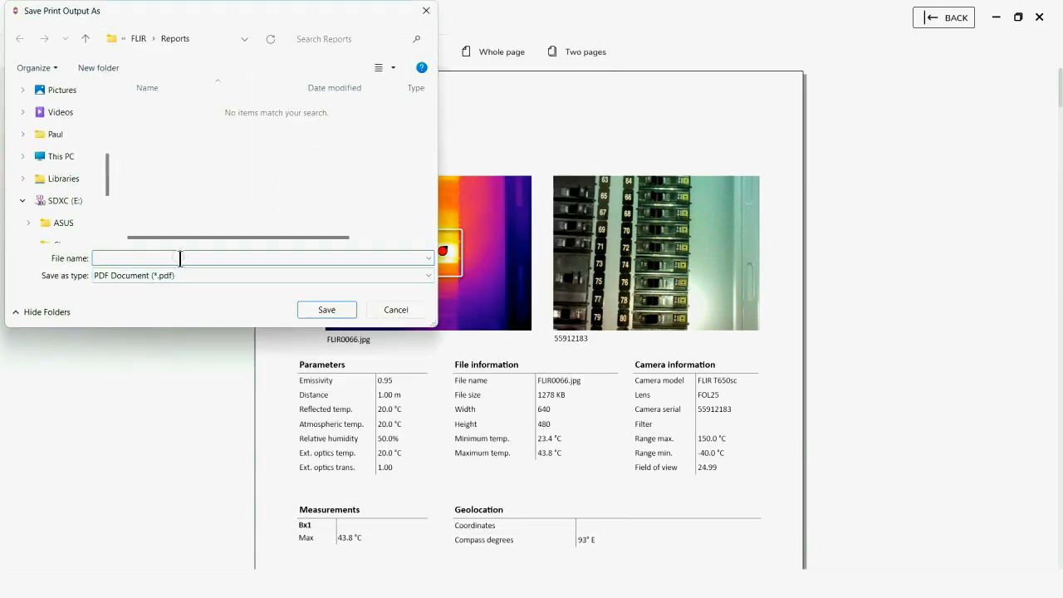
text(Sampl)
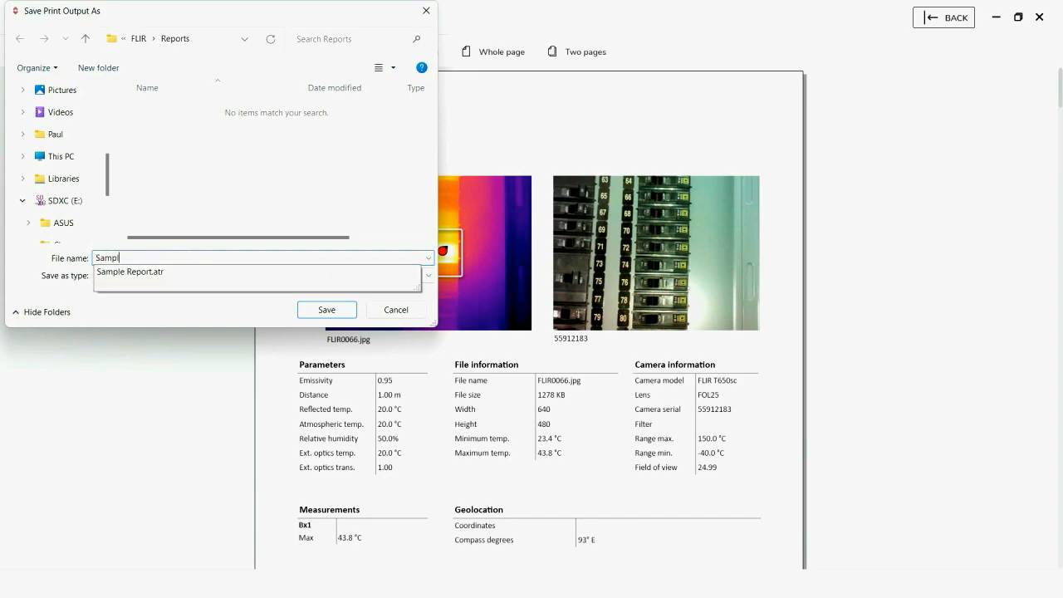
text(e PDF Report)
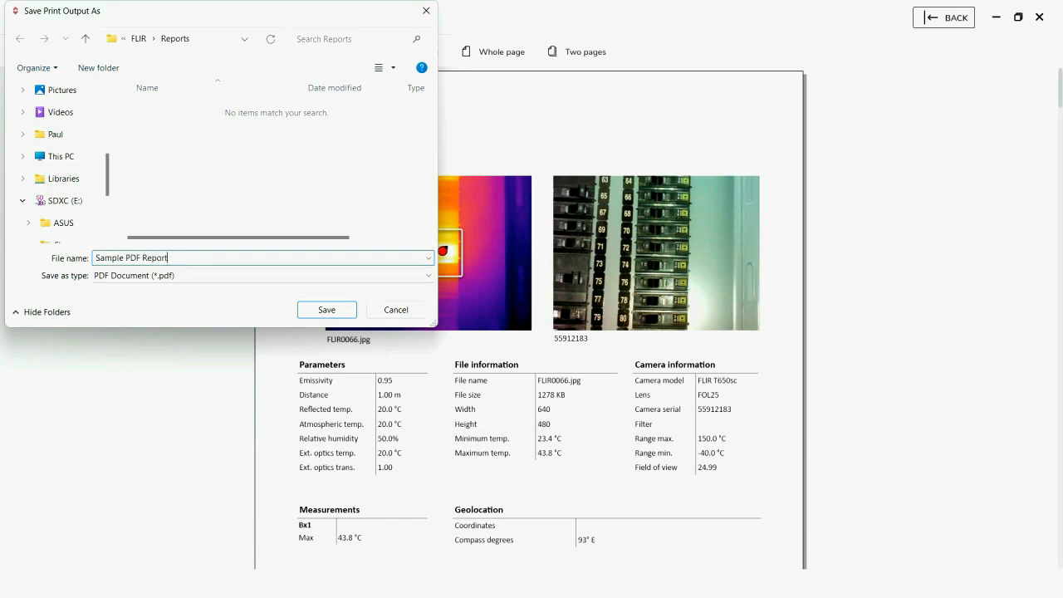
click(349, 309)
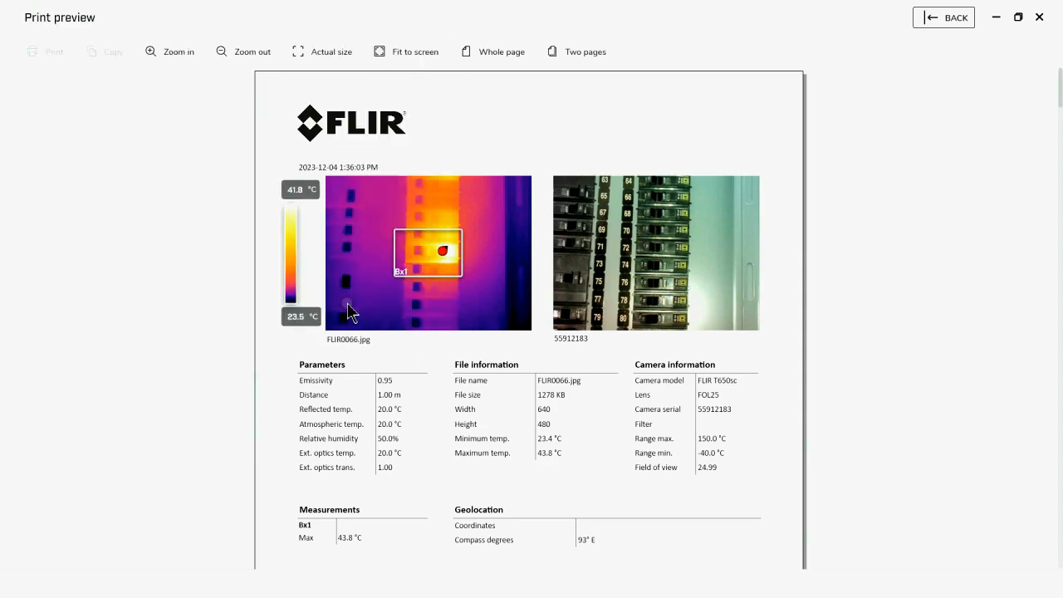
click(943, 25)
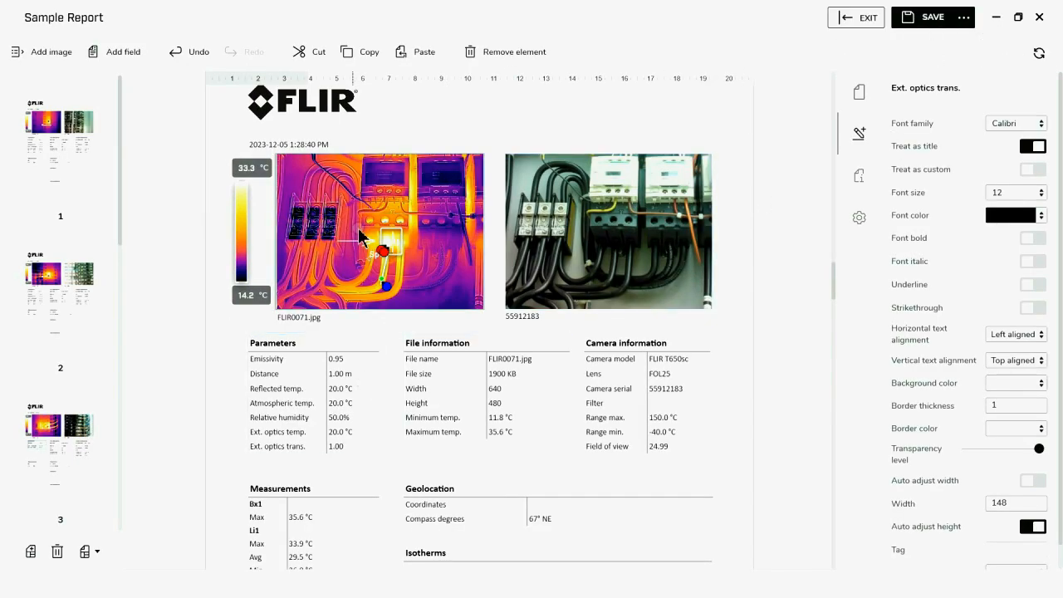
click(854, 17)
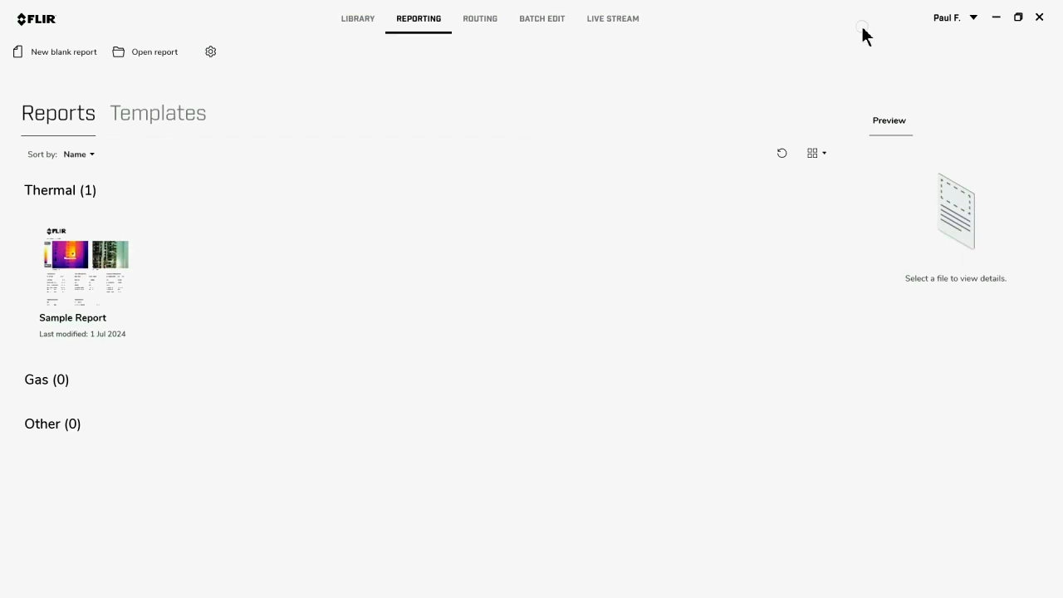
Step: Open the FLIR0066 thermal image from the Sample Report for editing and shrink the Bx1 rectangle closely around the hot spot
double_click(92, 283)
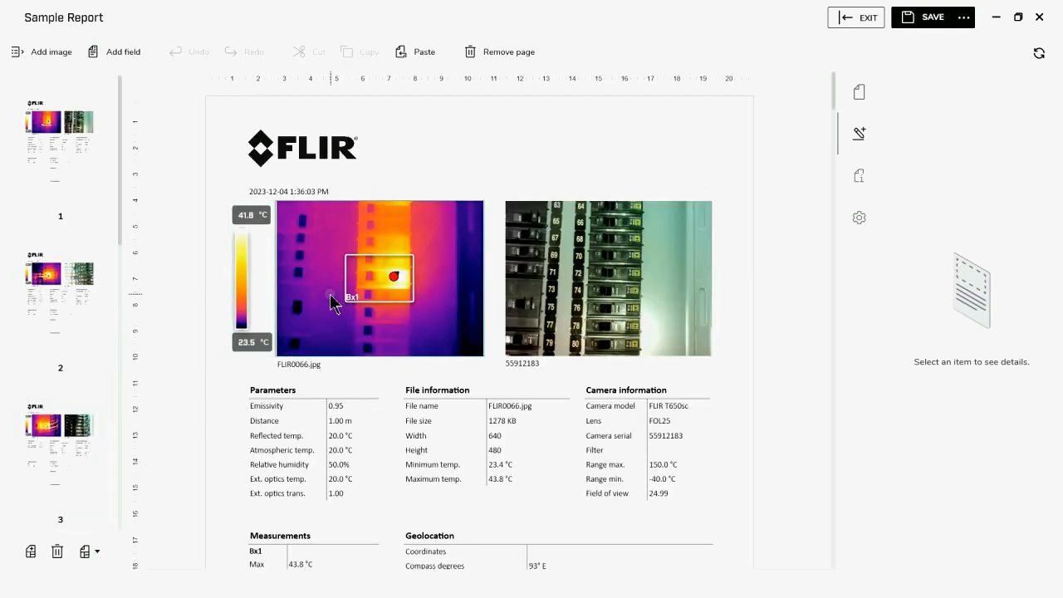
click(331, 295)
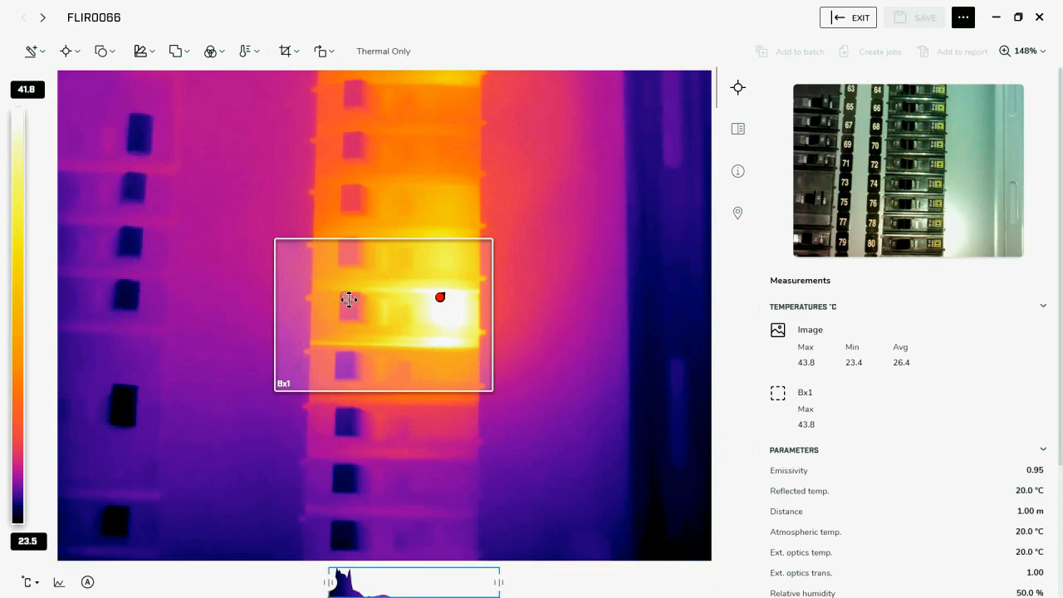
click(325, 379)
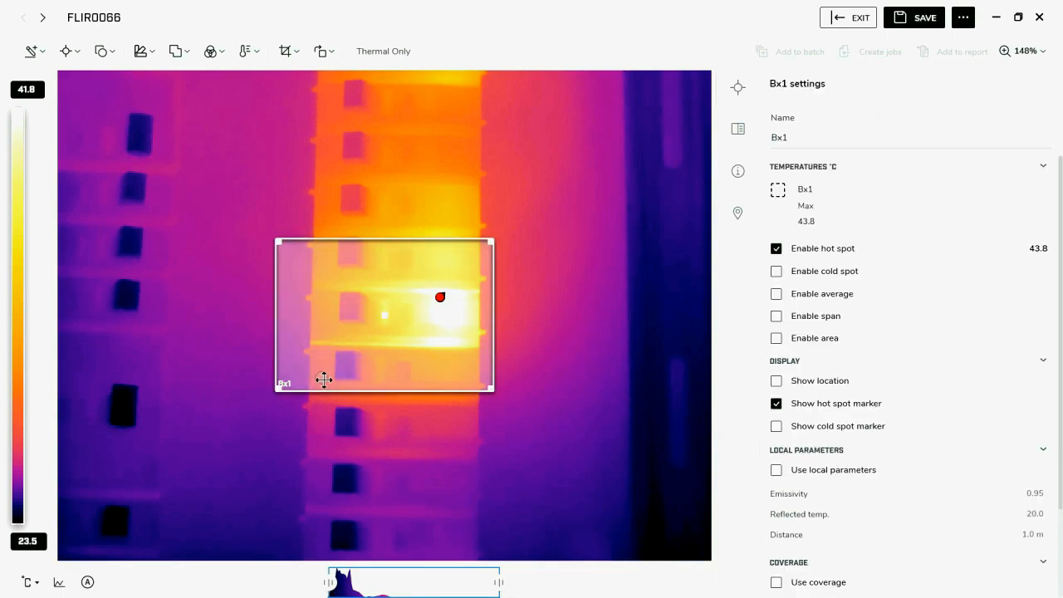
drag(278, 387, 375, 347)
drag(420, 266, 425, 284)
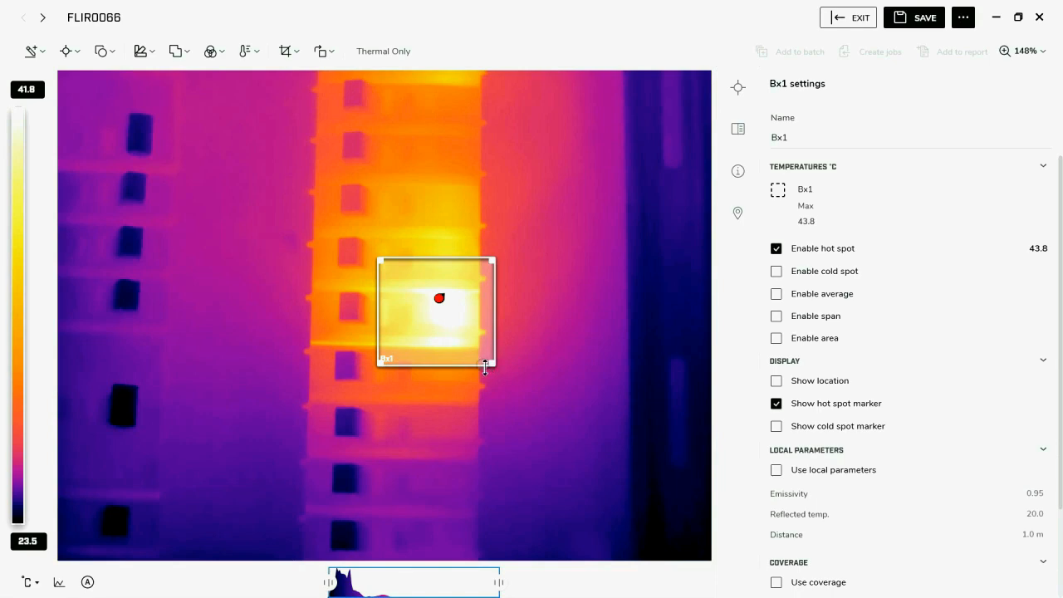
drag(495, 368, 482, 347)
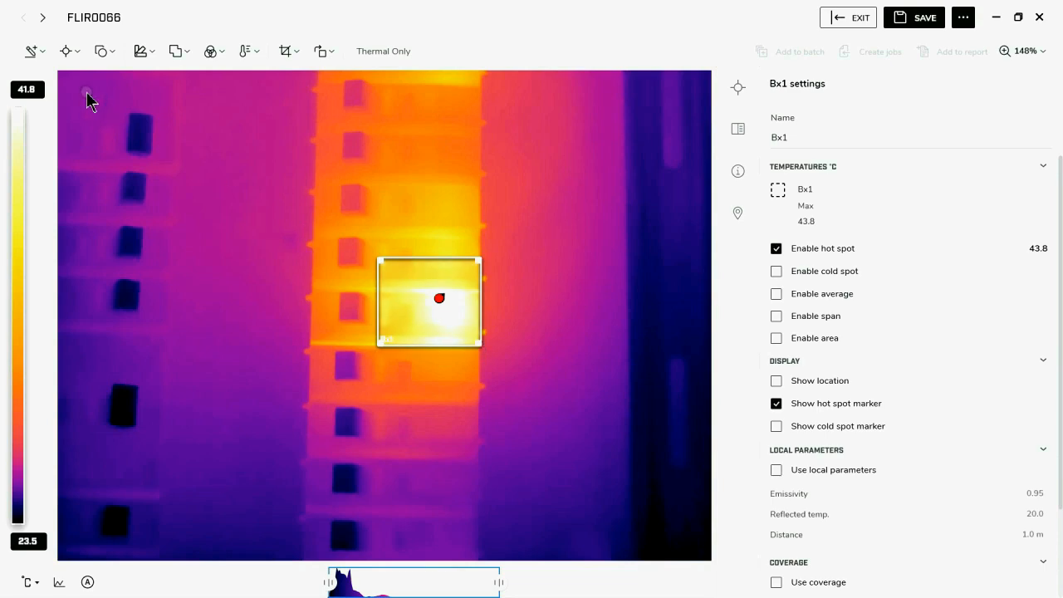
Step: Add a spotmeter to the thermal image on the warm breaker just above the Bx1 rectangle
click(80, 53)
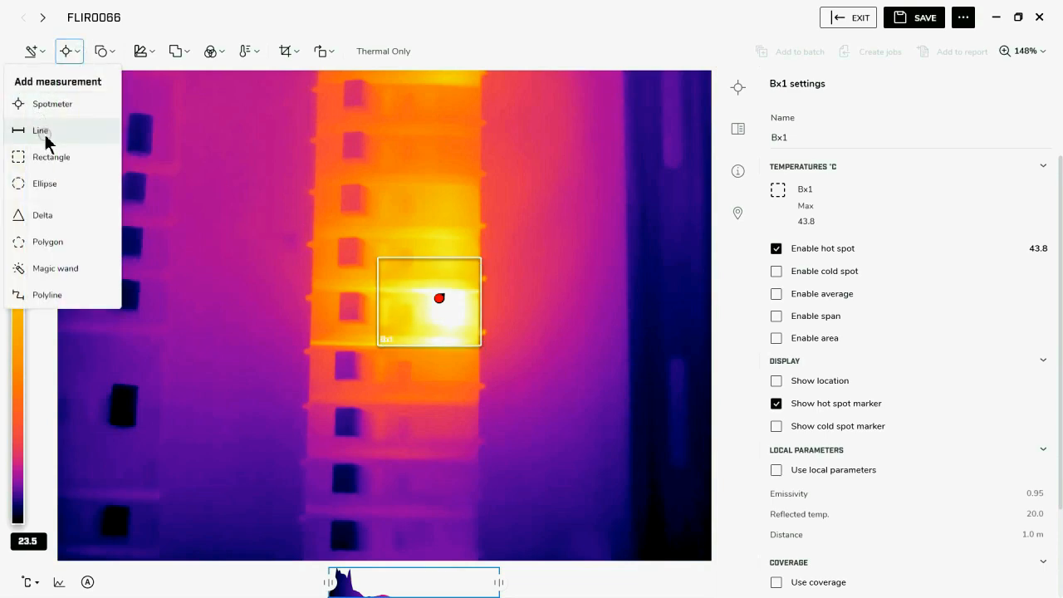
click(58, 110)
click(448, 211)
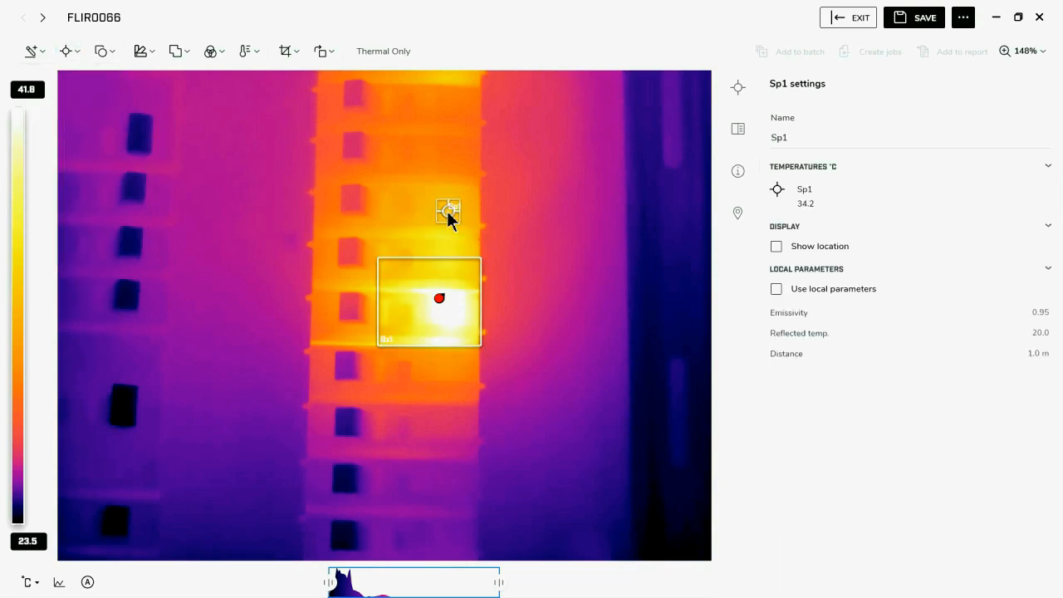
click(550, 229)
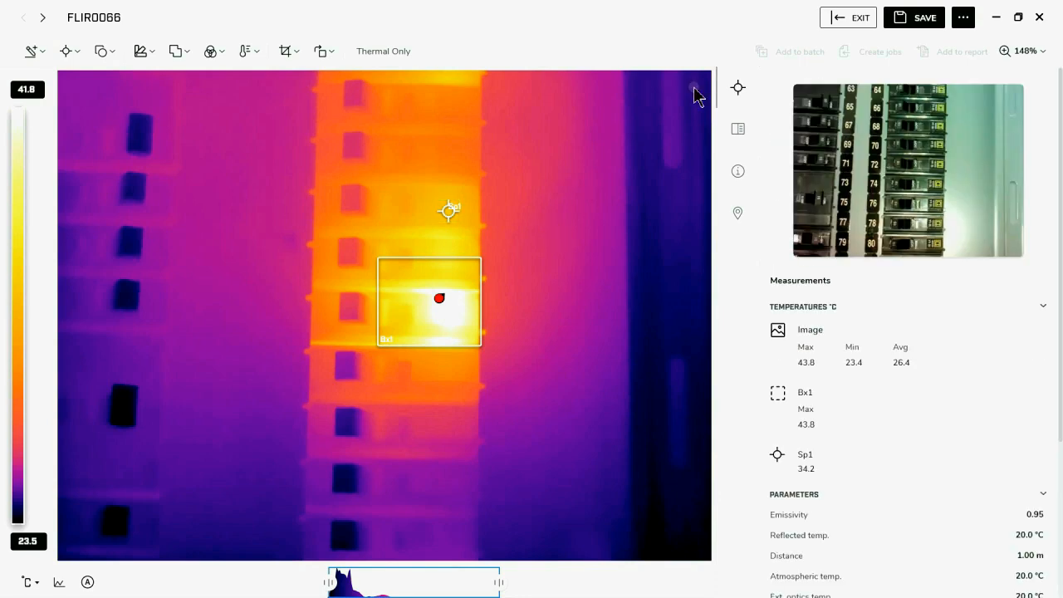
Step: Save the edited FLIR0066 image, return to the report, and check the Measurements table on page 1
click(908, 31)
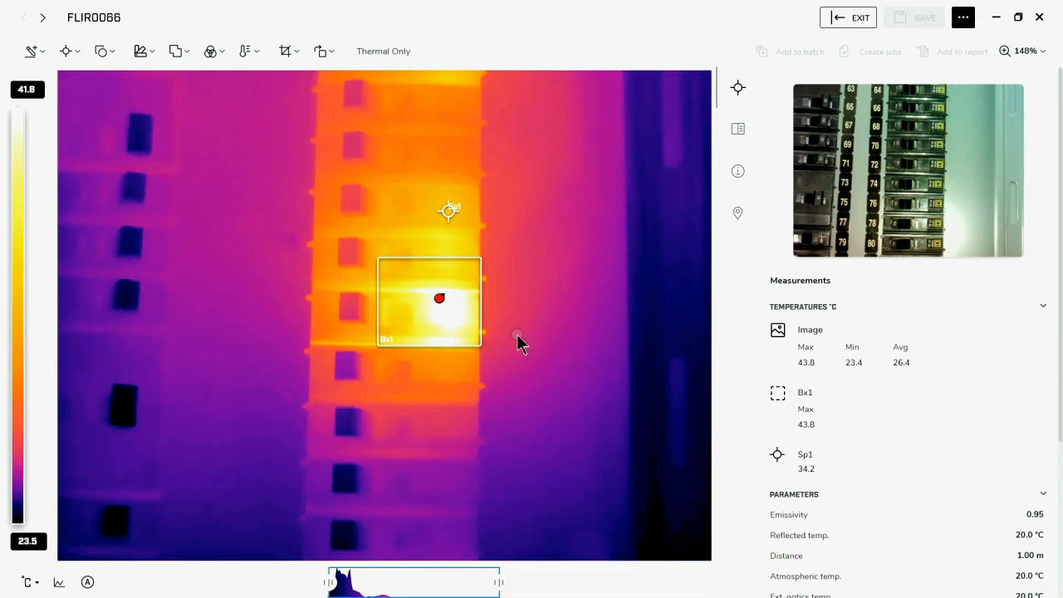
click(855, 25)
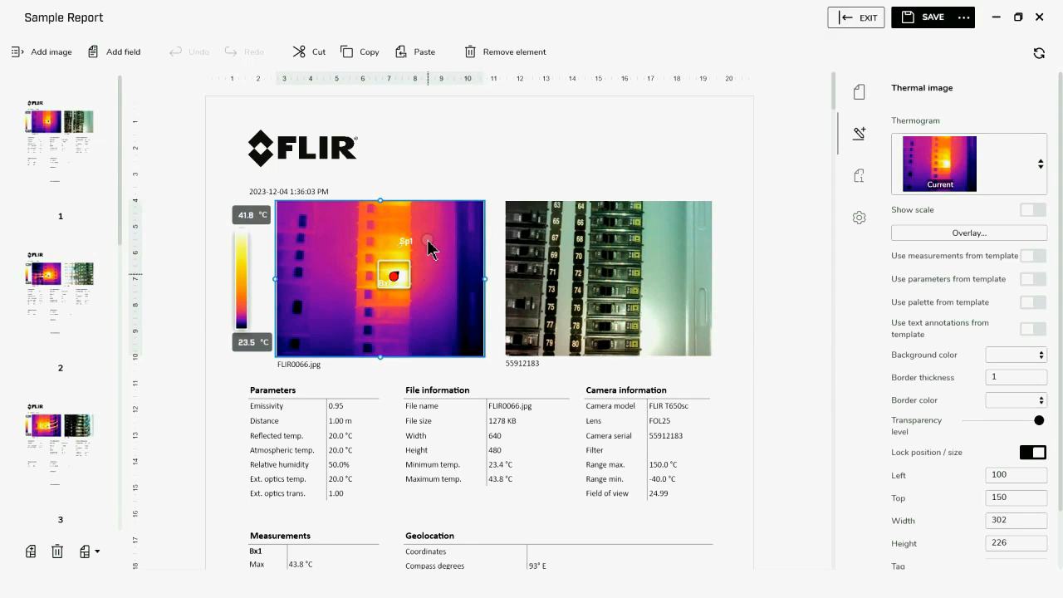
scroll(627, 489, down, 1)
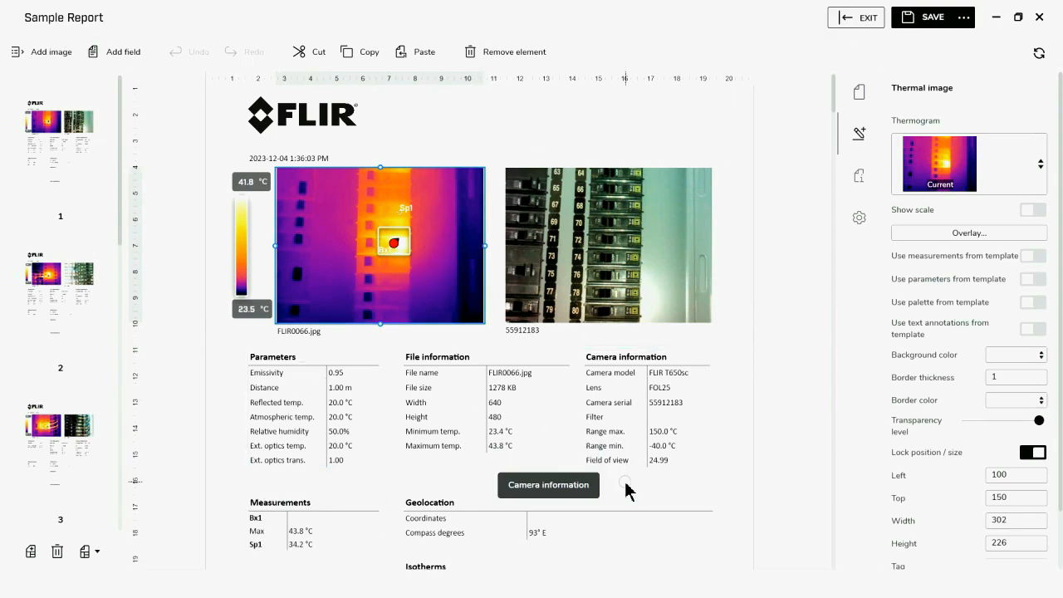
scroll(626, 490, down, 1)
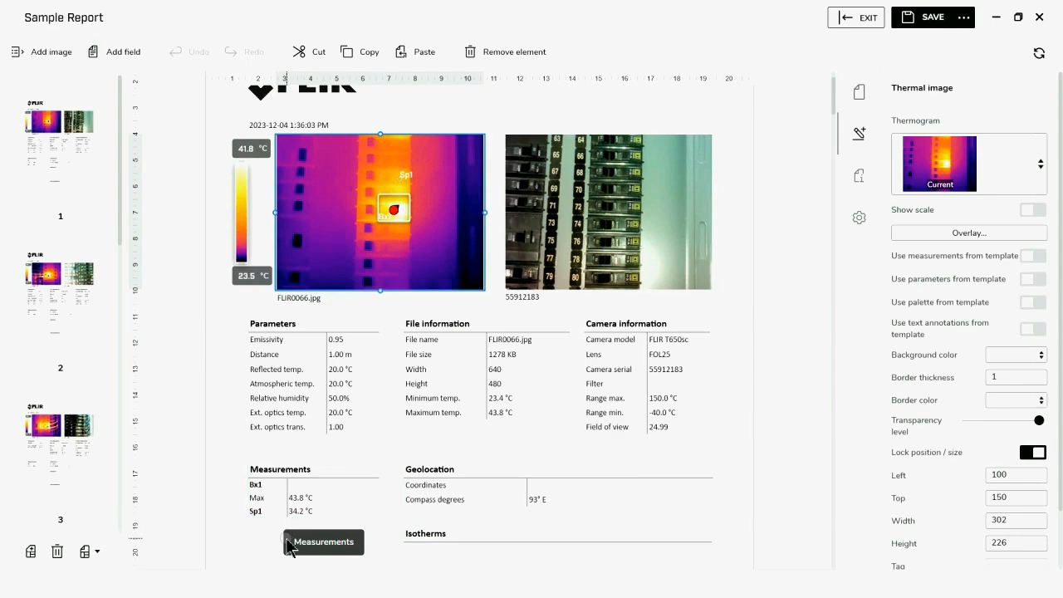